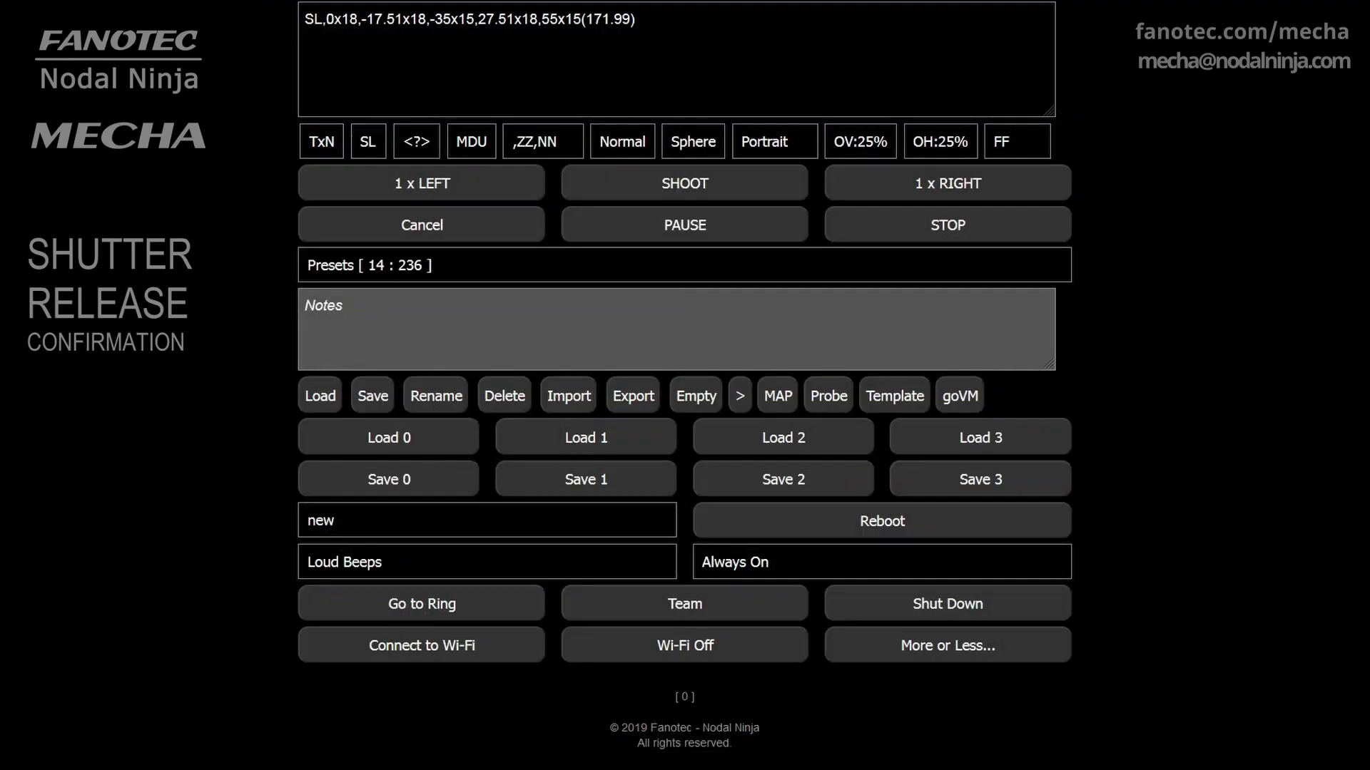
Load the (F) TEST 131 preset (6 Shots, E:0.25 sec, 60°) onto the head
left_click(535, 271)
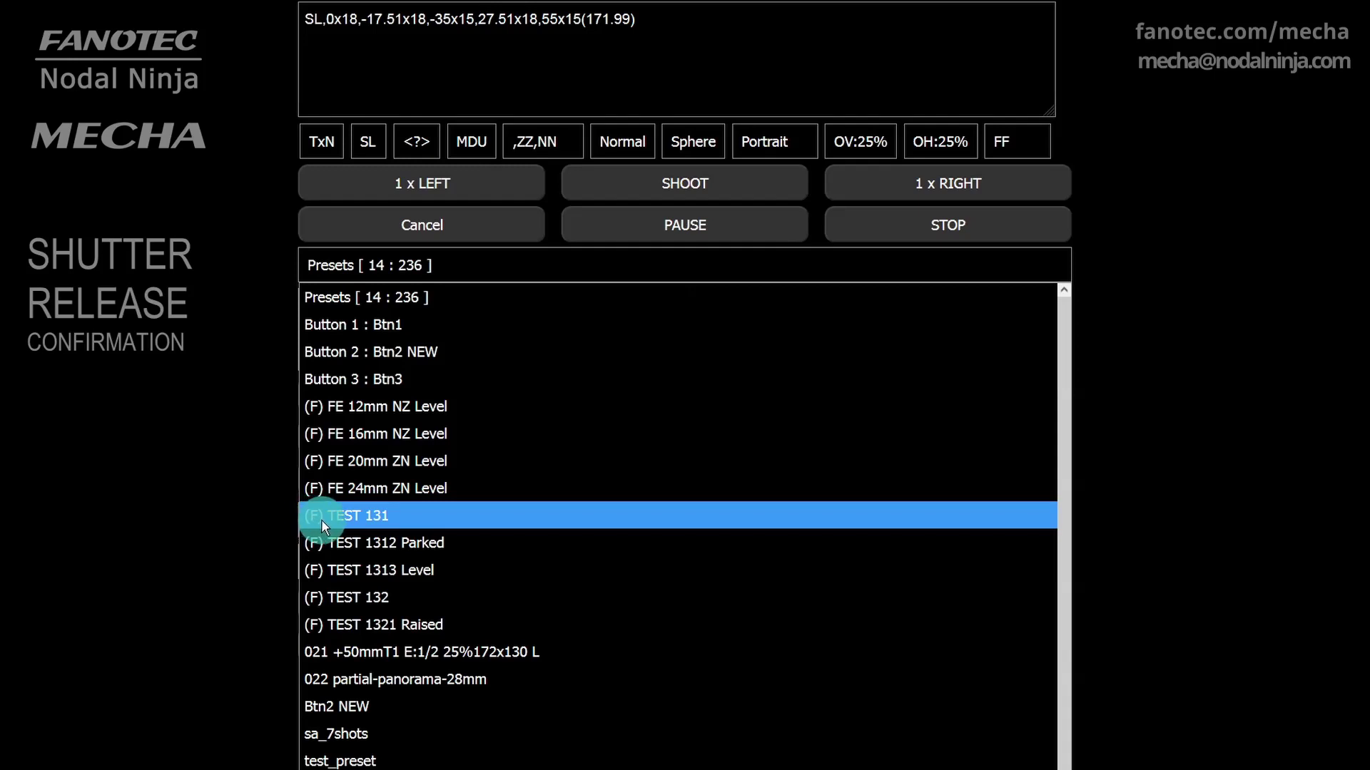
left_click(447, 516)
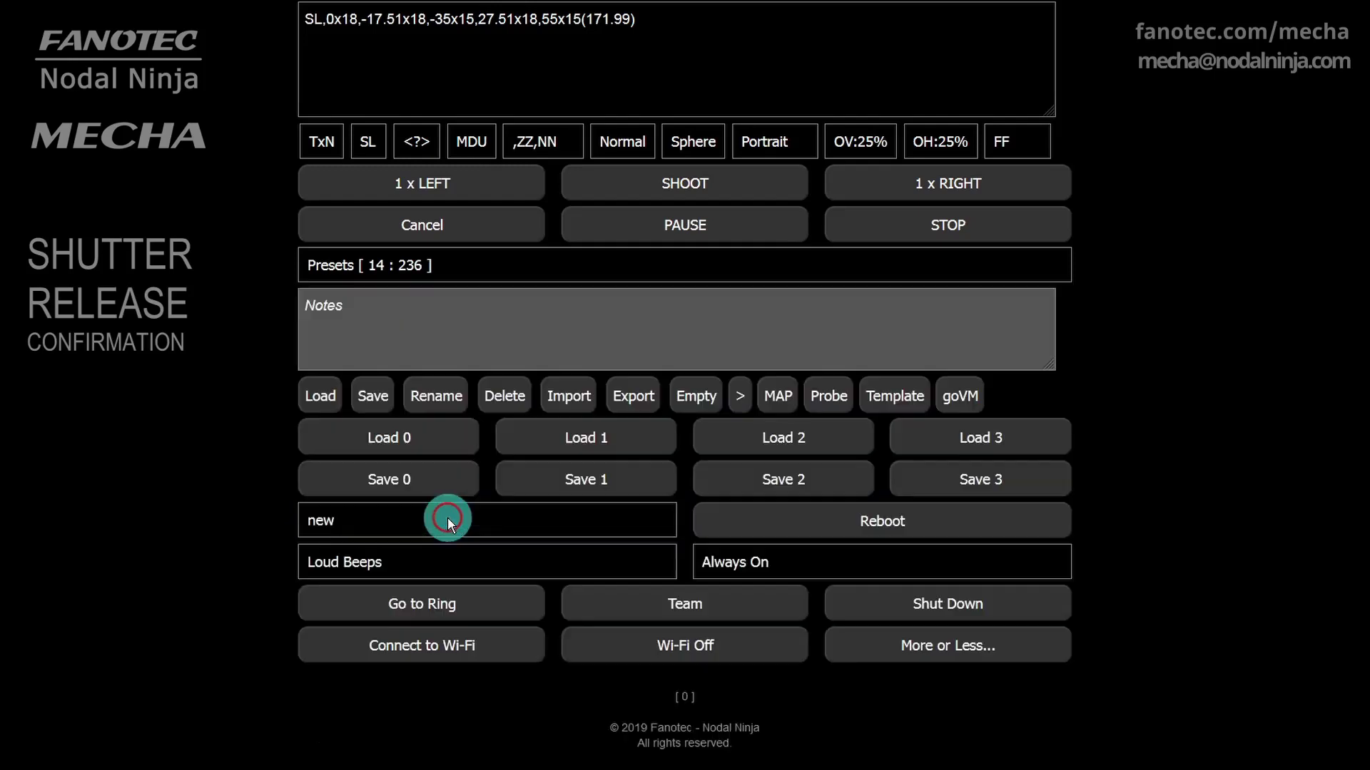
left_click(319, 403)
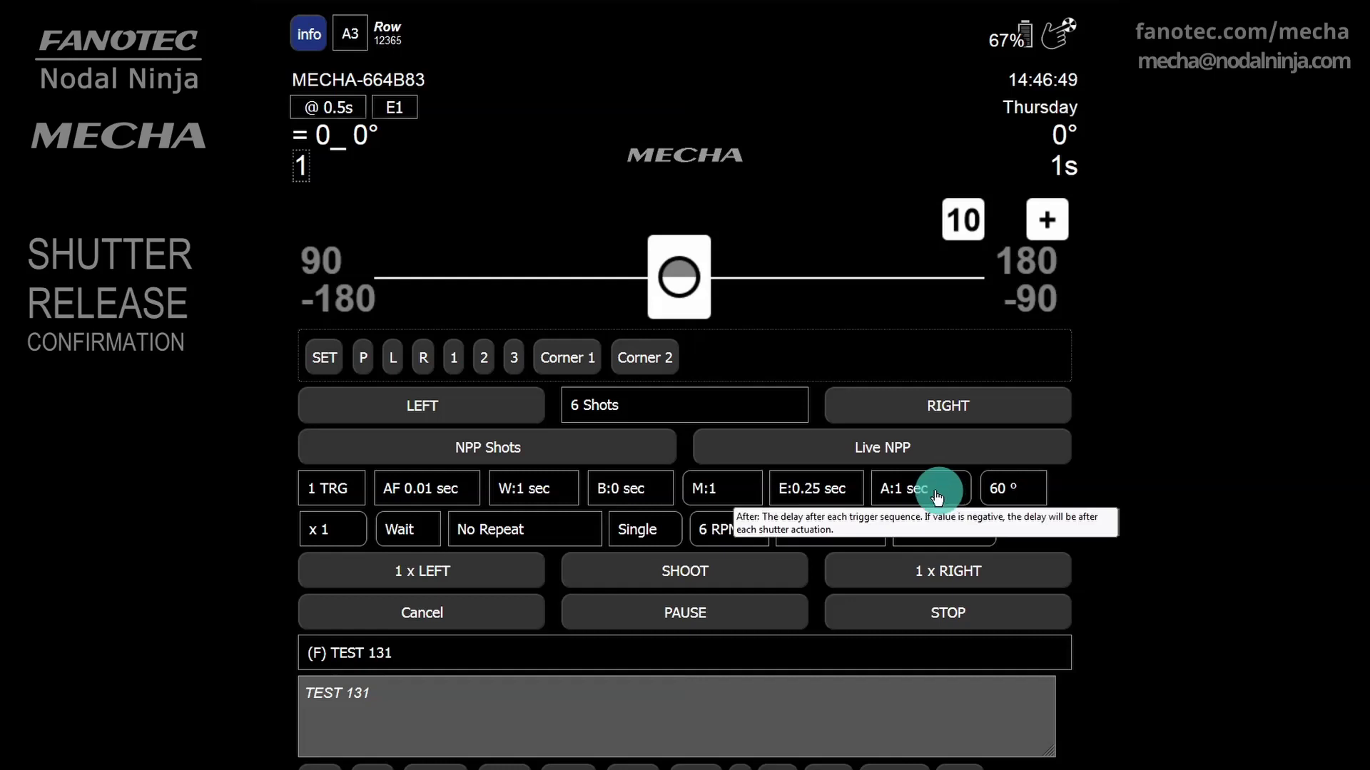
Change the exposure setting from E:0.25 sec to E:SHT C
left_click(859, 490)
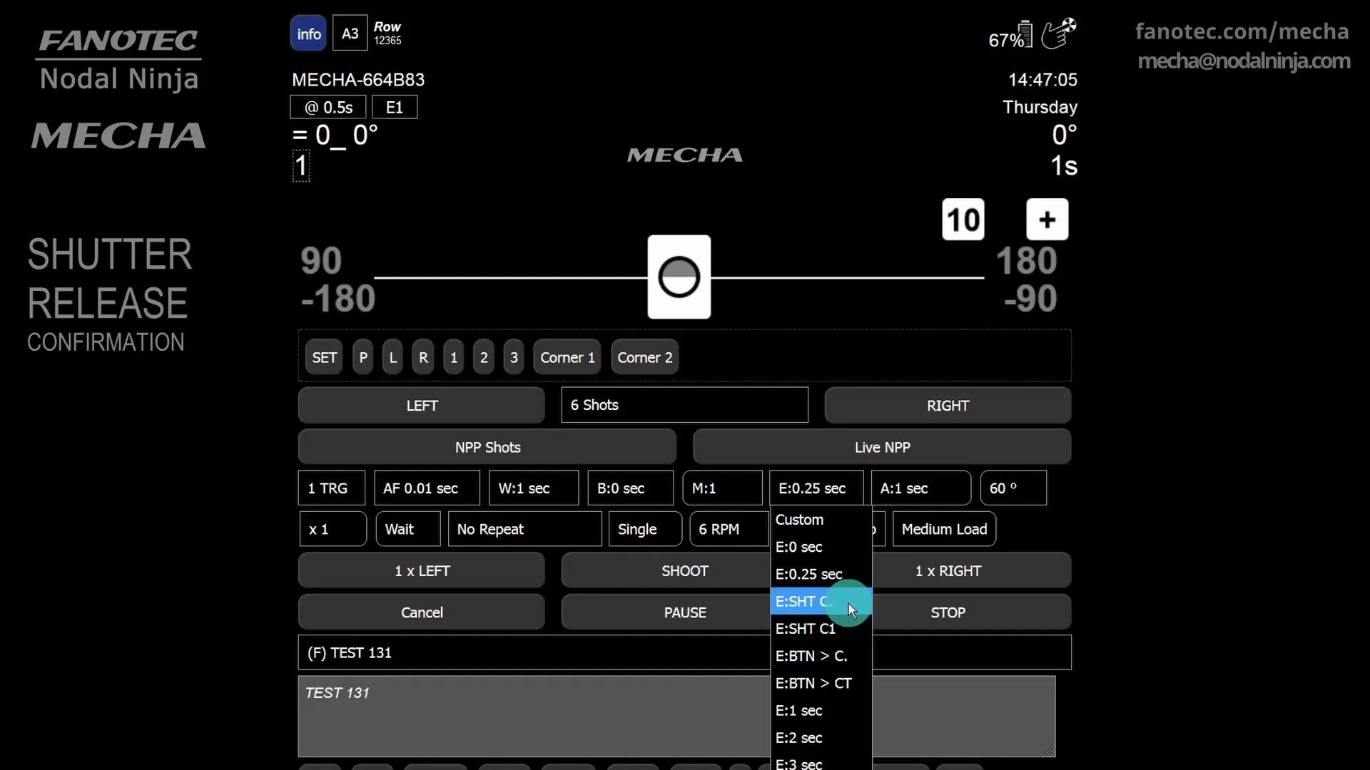
left_click(849, 603)
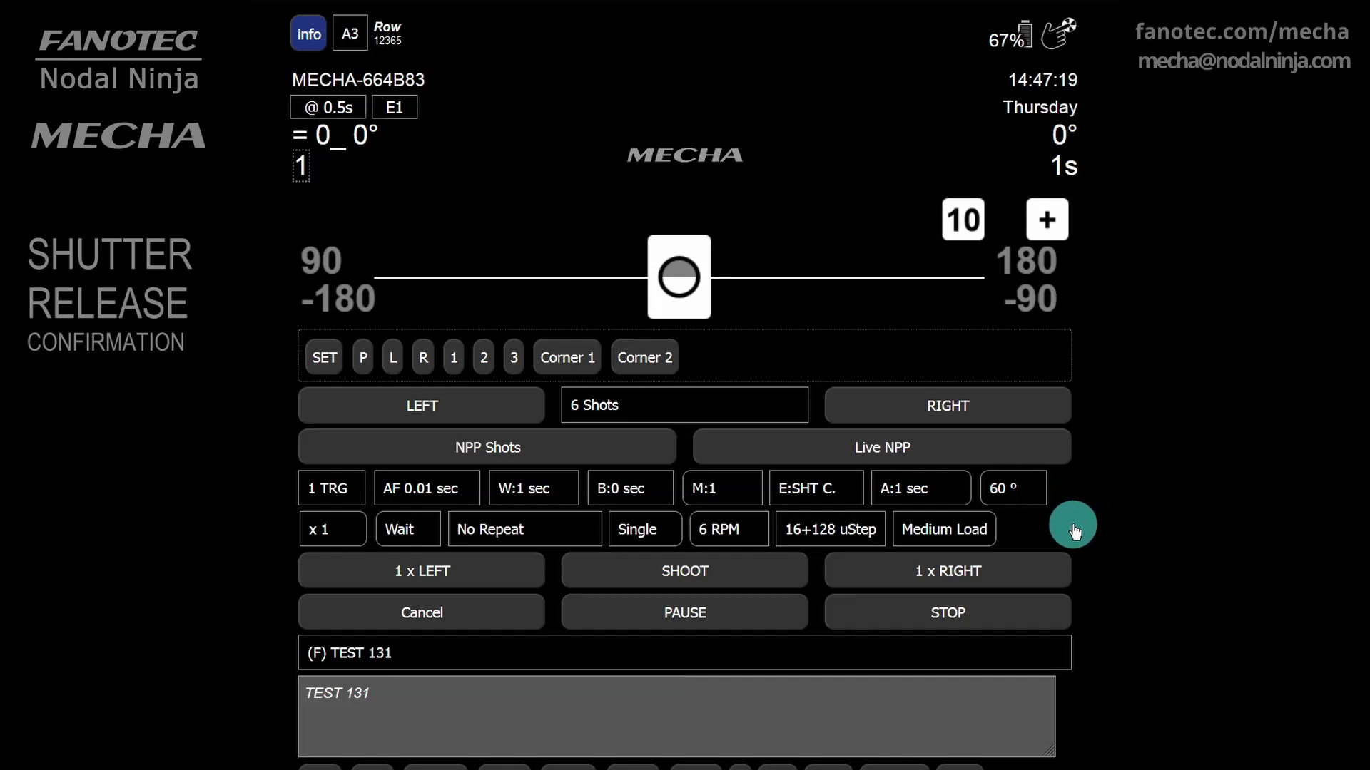
Append 'E:SHT C' to the preset note so it reads 'TEST 131 E:SHT C.'
scroll(1073, 532, "down", 5)
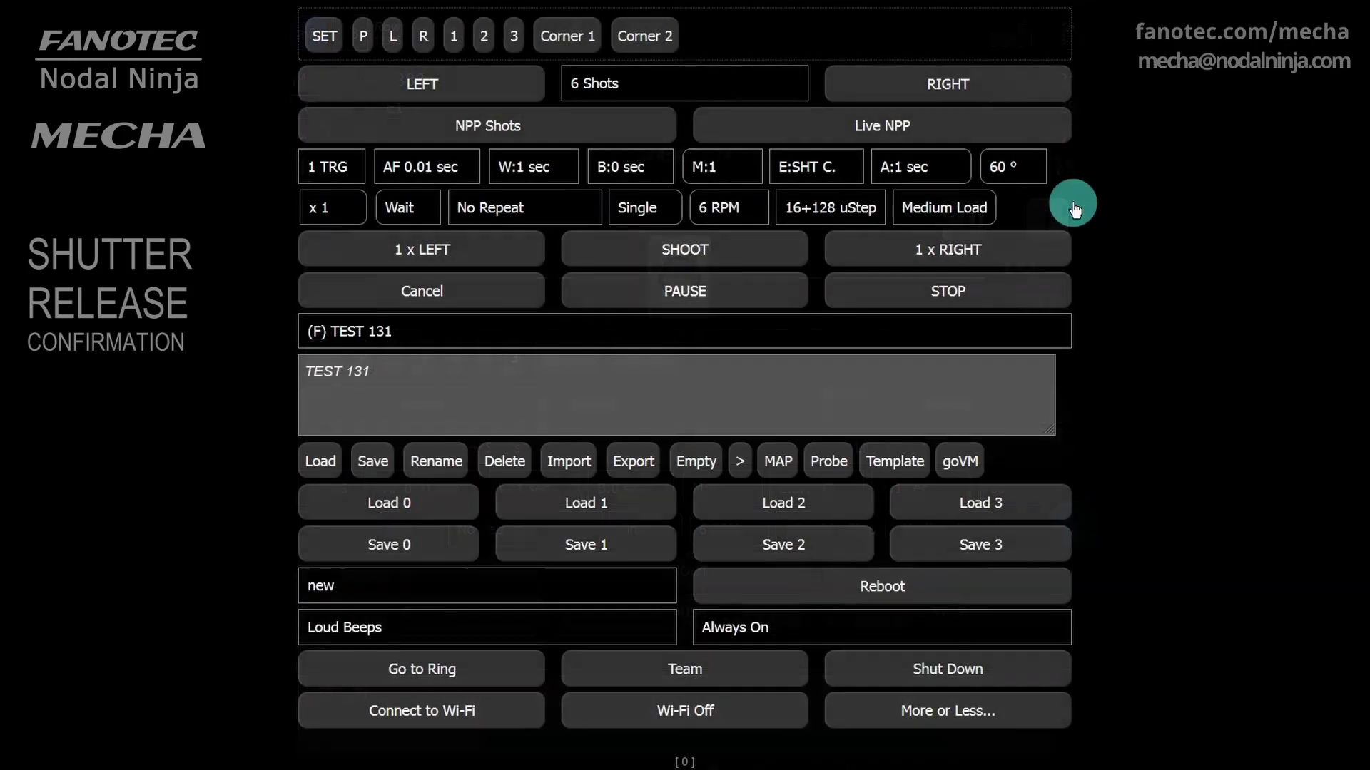
left_click(424, 374)
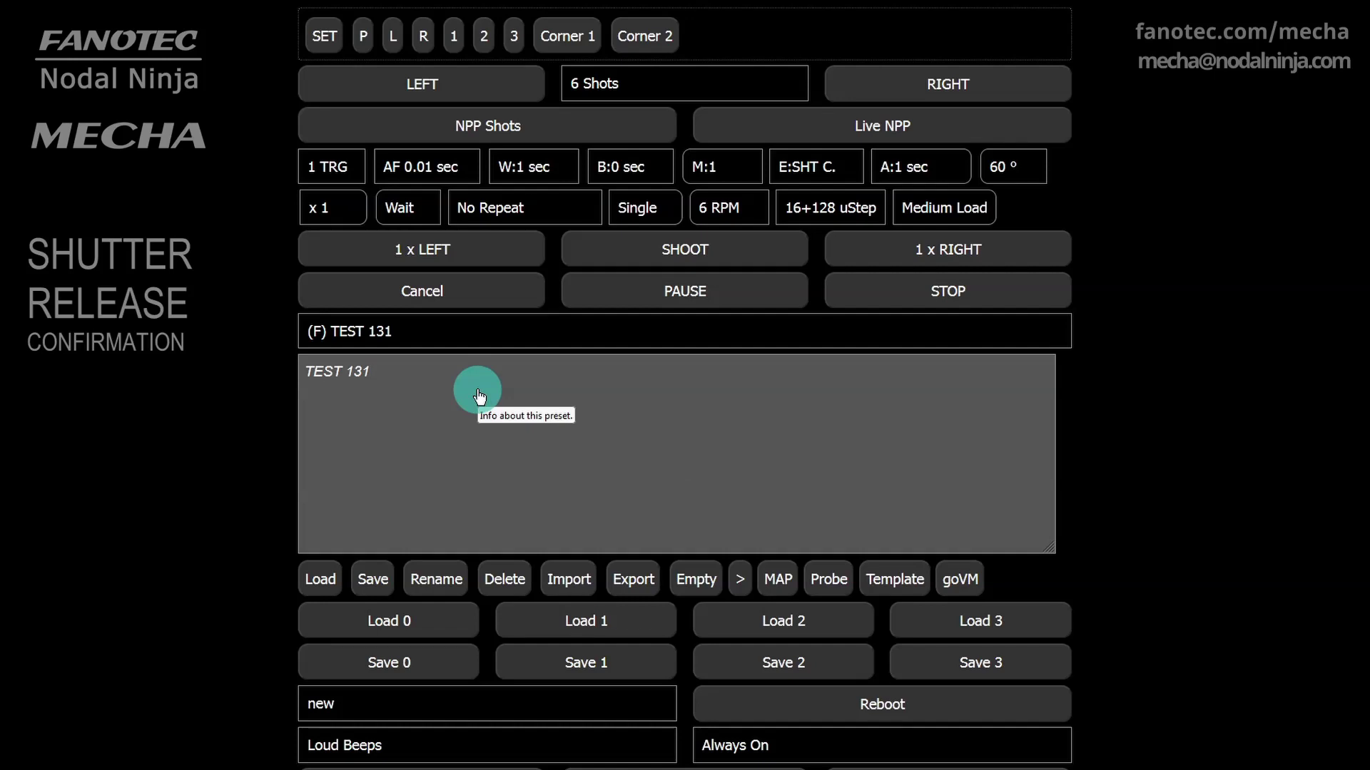
type("E:SHT C.")
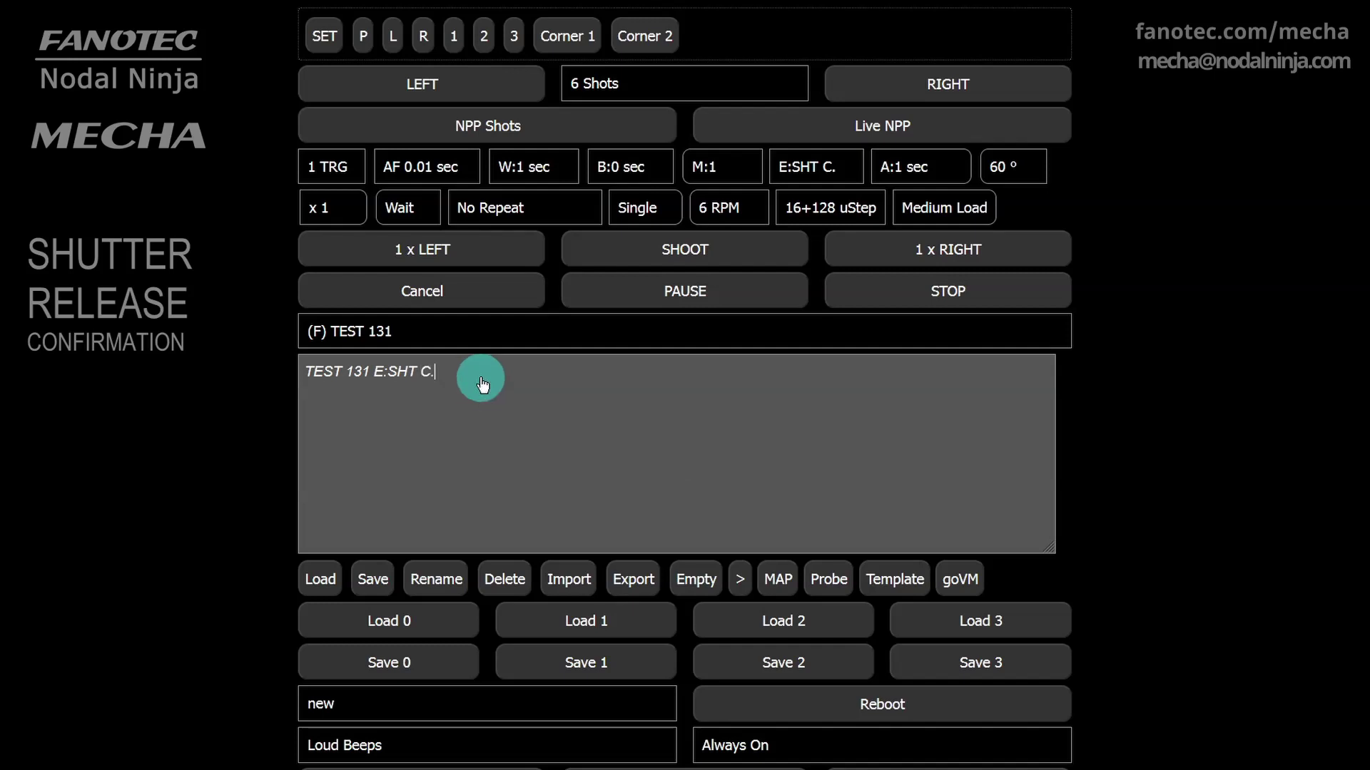
Save the preset under the new name esht_c_131
left_click(371, 578)
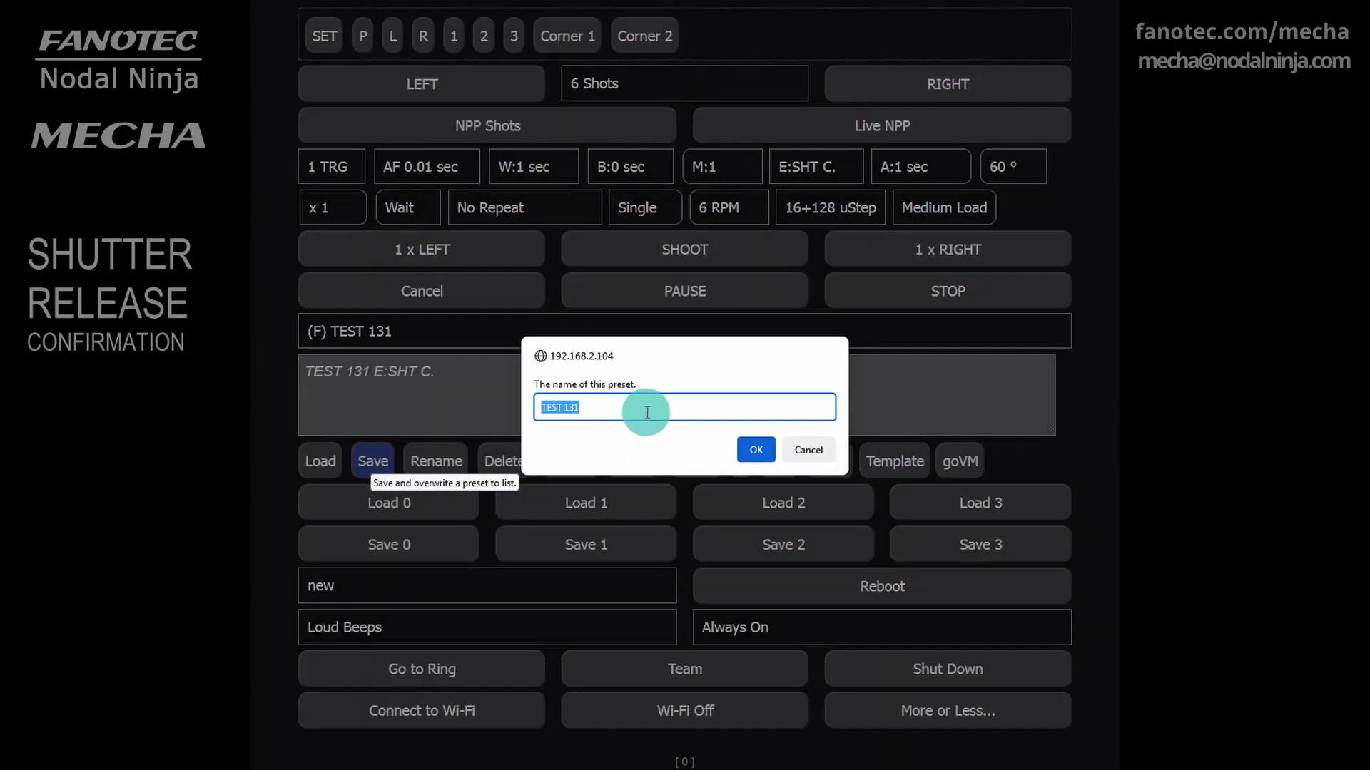
left_click(652, 413)
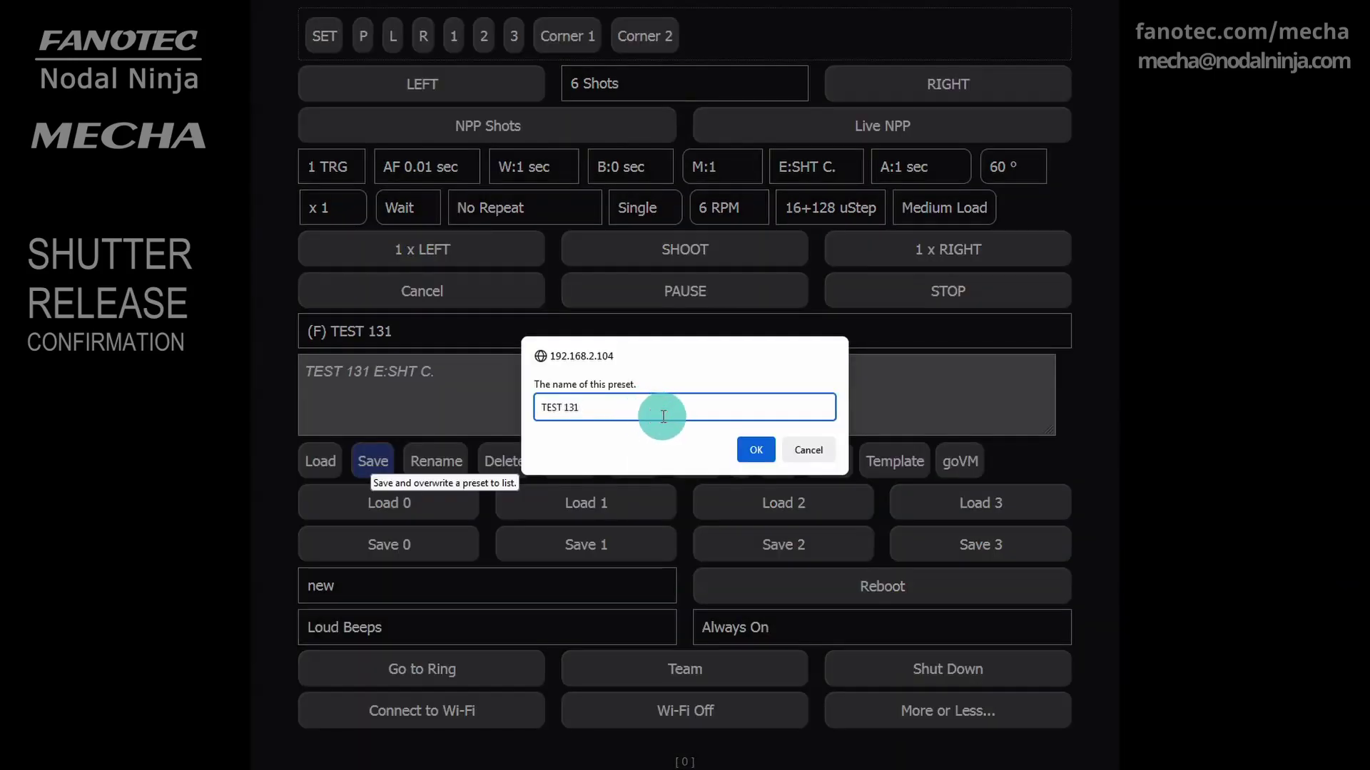
key("ctrl+a")
type("esht_c_131")
Confirm the esht_c_131 save, then set exposure to E:SHT C1 and triggers to 3 TRG
left_click(755, 450)
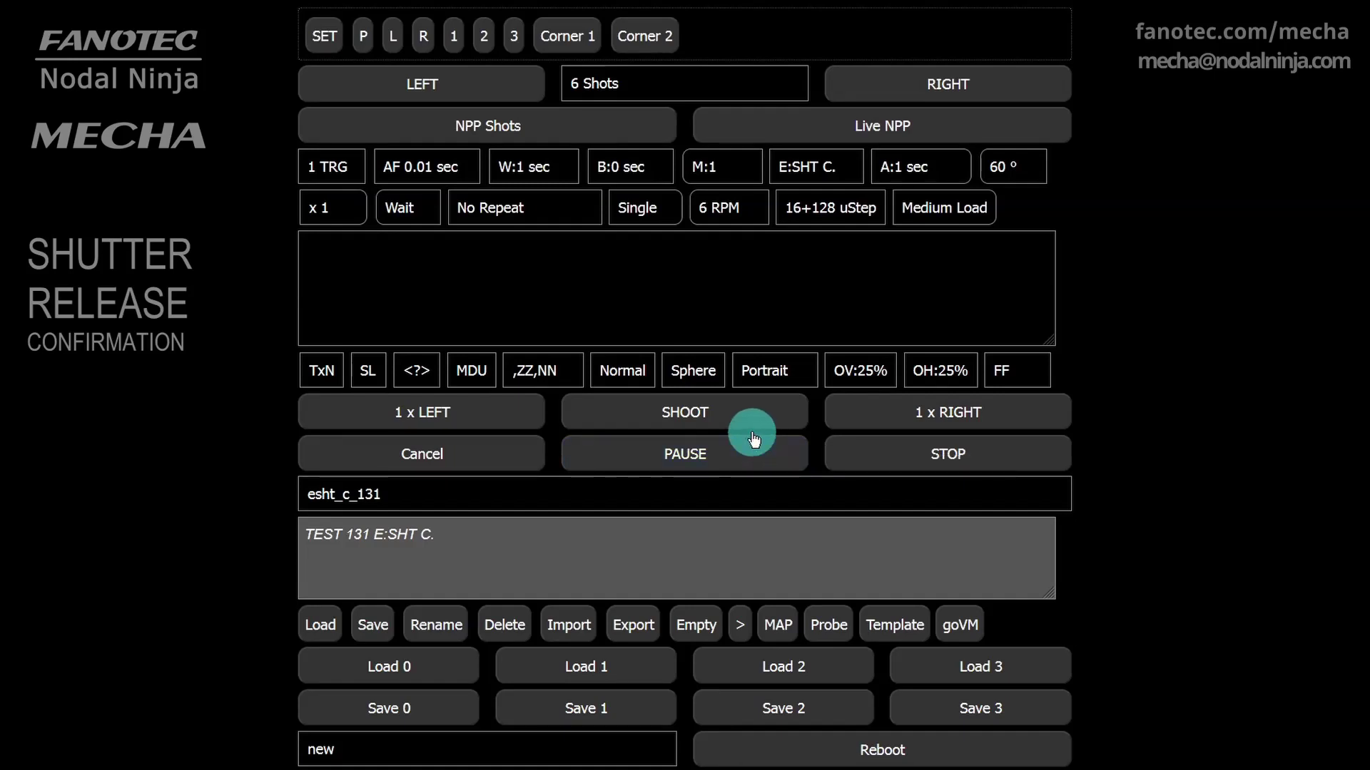
left_click(849, 168)
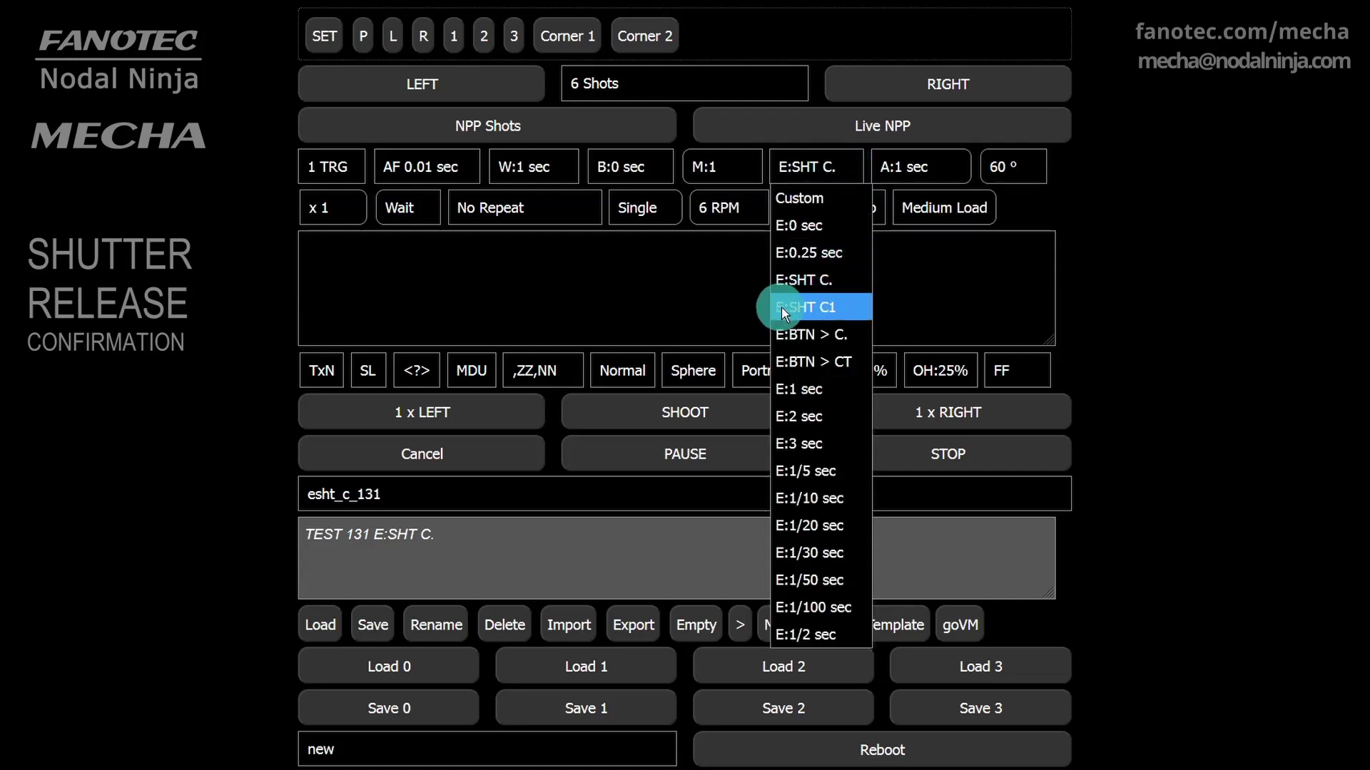
left_click(839, 307)
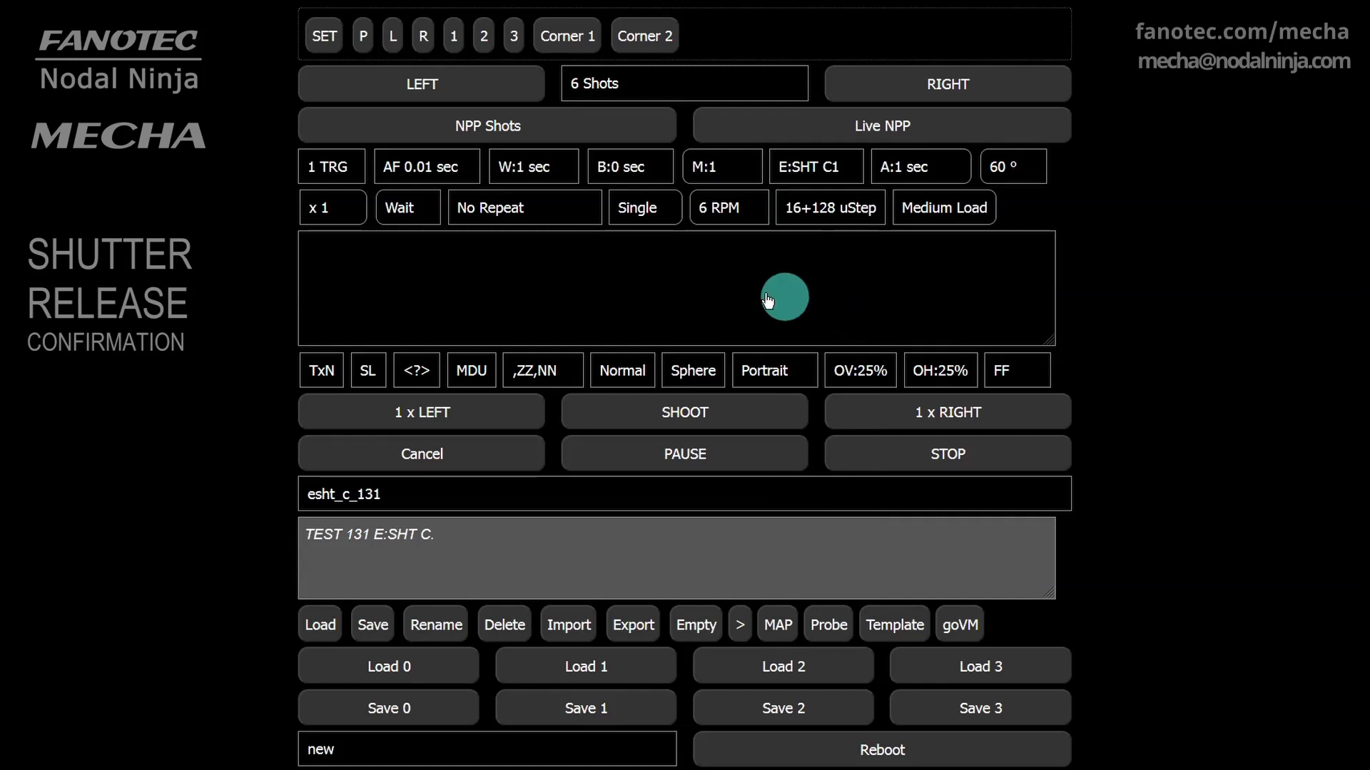
left_click(357, 169)
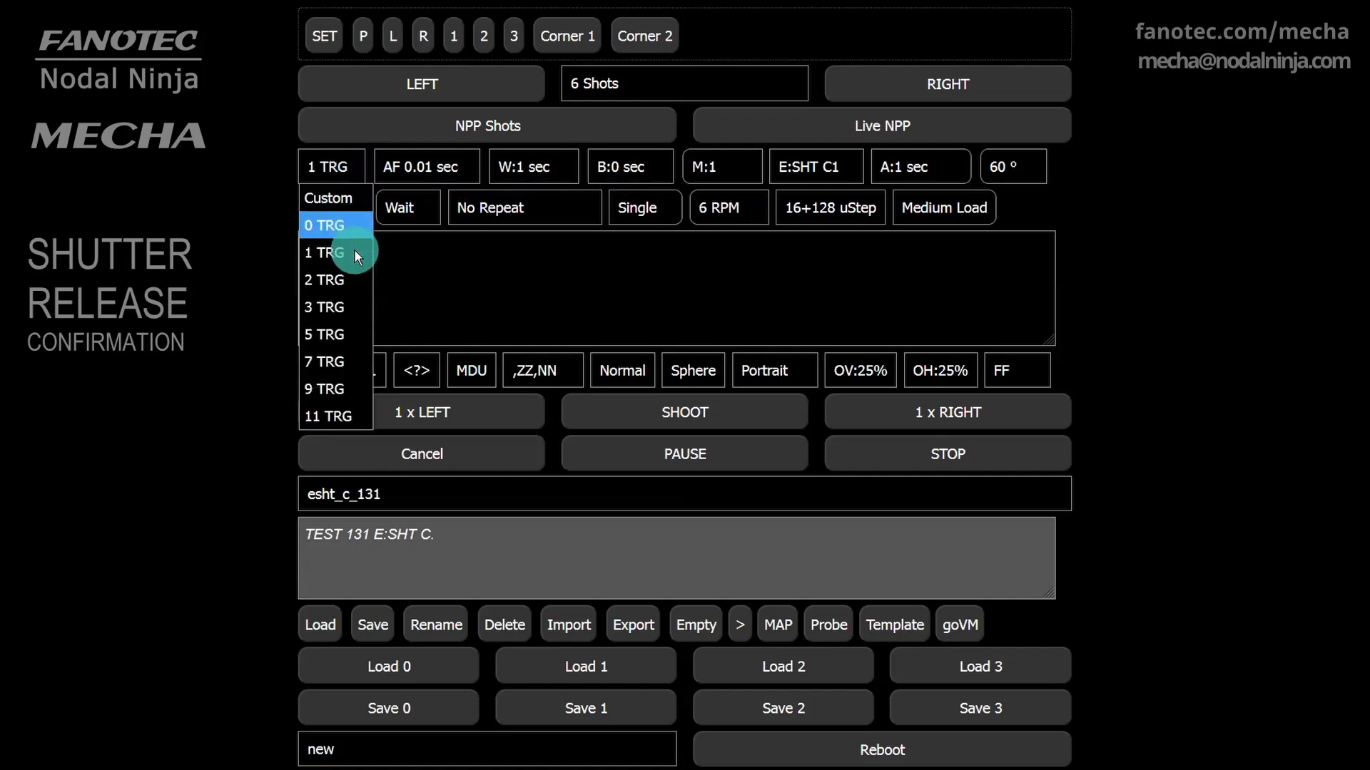
left_click(337, 307)
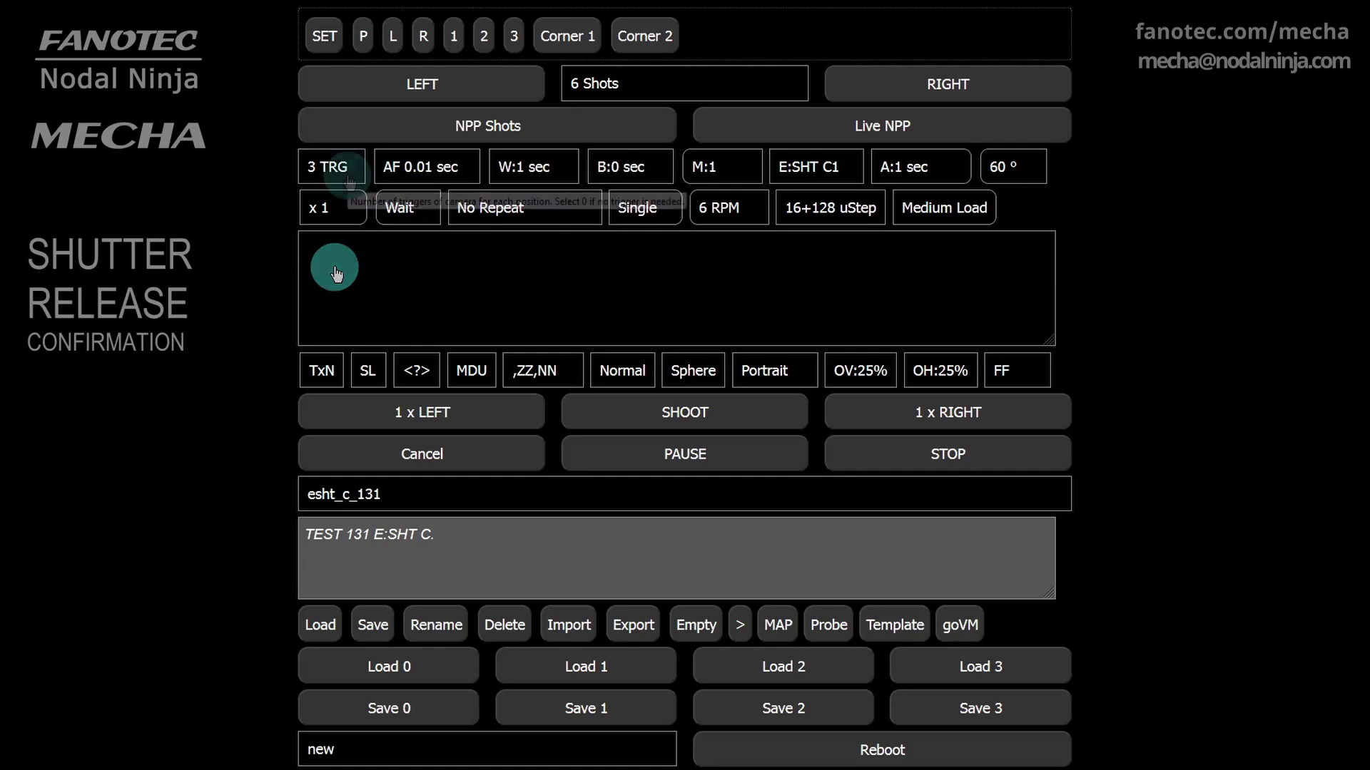
Change the note to 'TEST 131 E:SHT C1' and save the preset as esht_c1_131
left_click(435, 538)
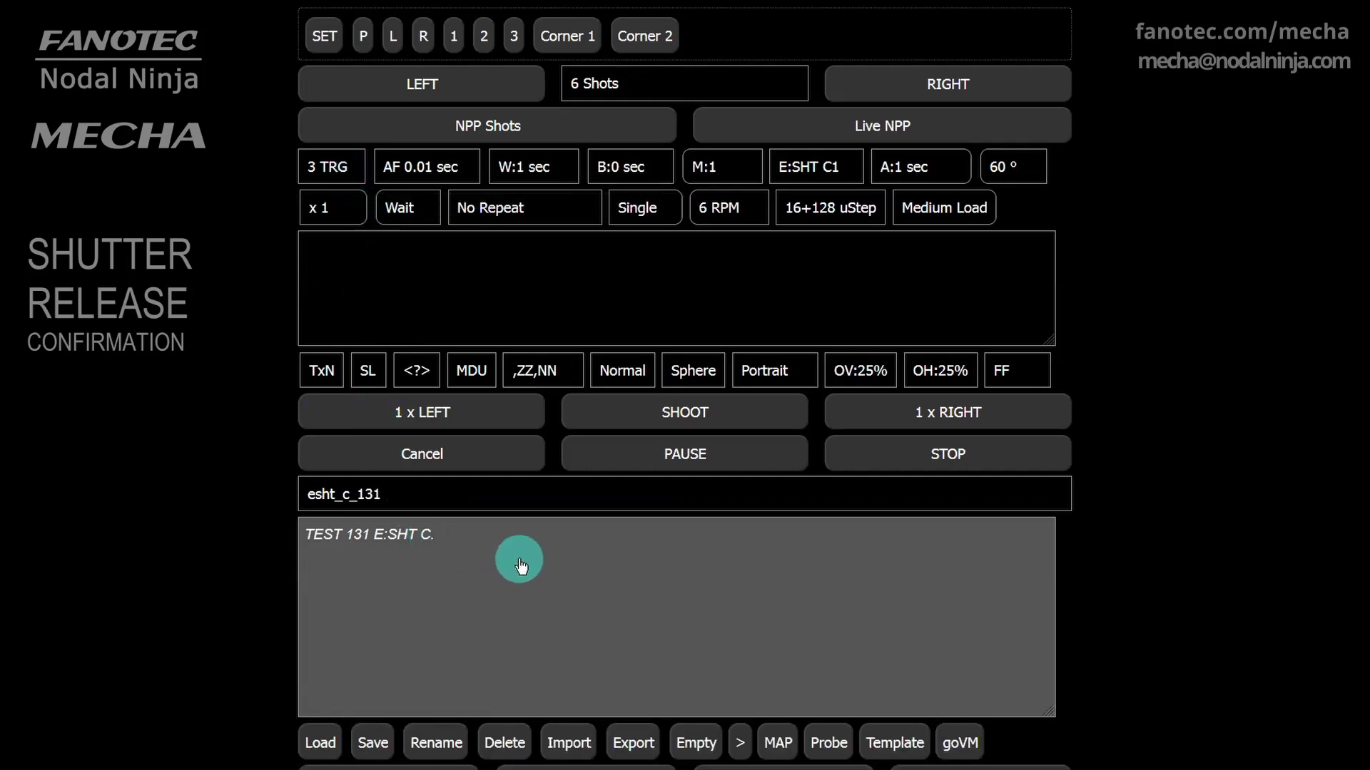
type("1")
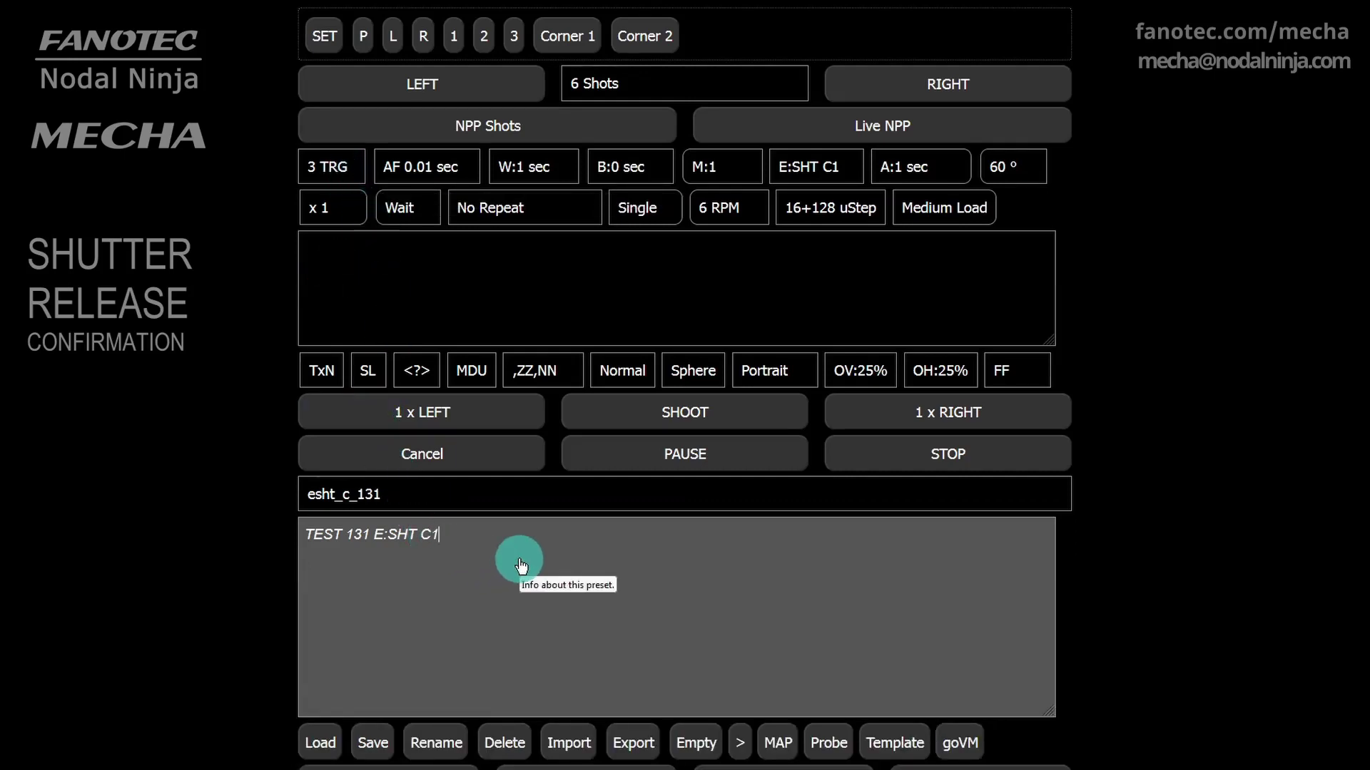
left_click(371, 632)
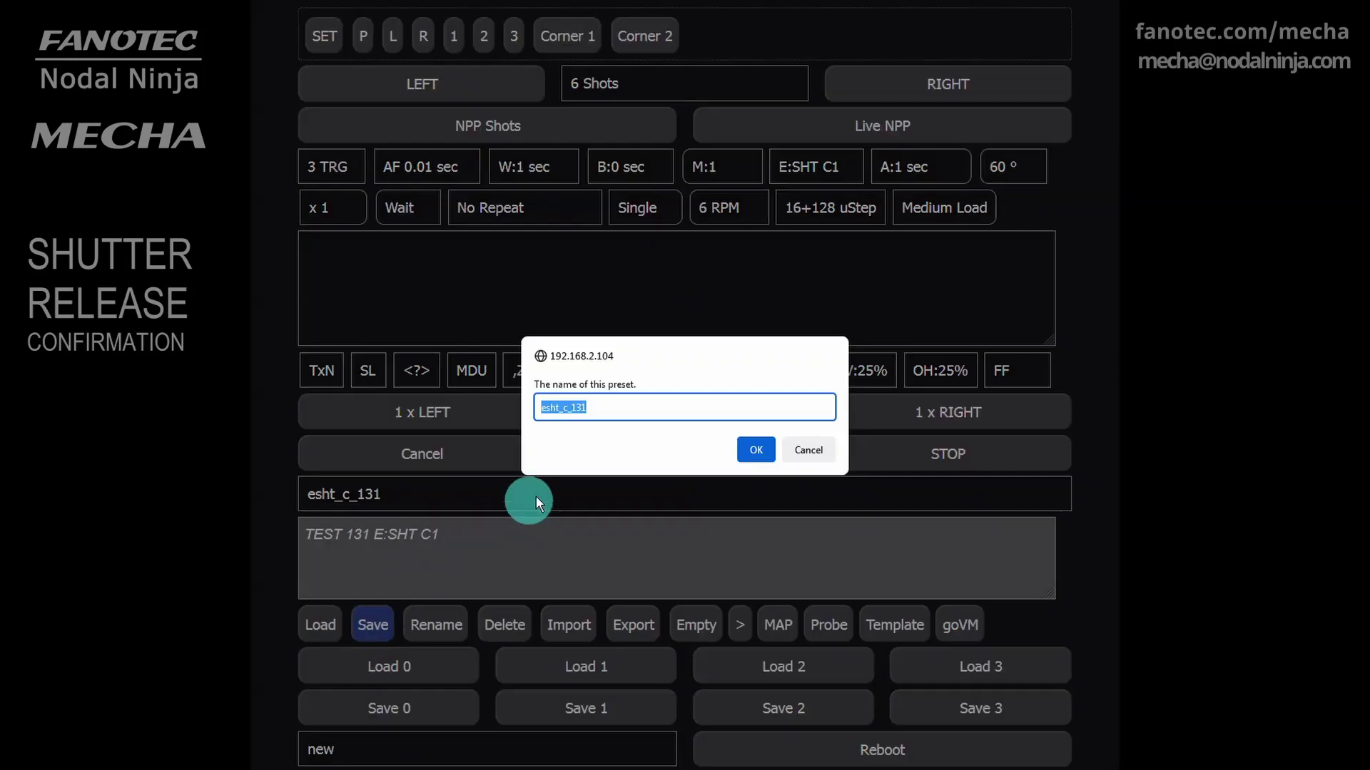
left_click(640, 418)
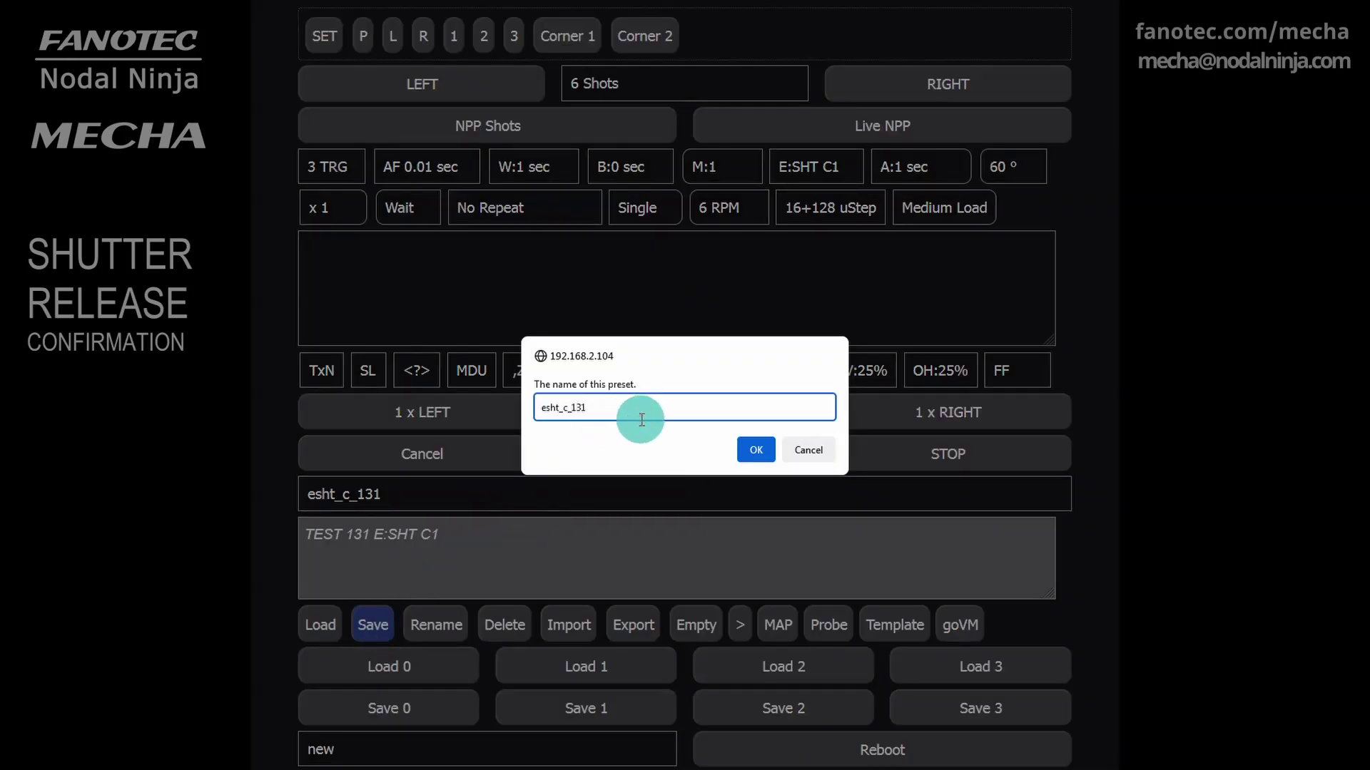
type("1")
Confirm the esht_c1_131 save and go to the device's config page at 192.168.2.104/config
left_click(755, 448)
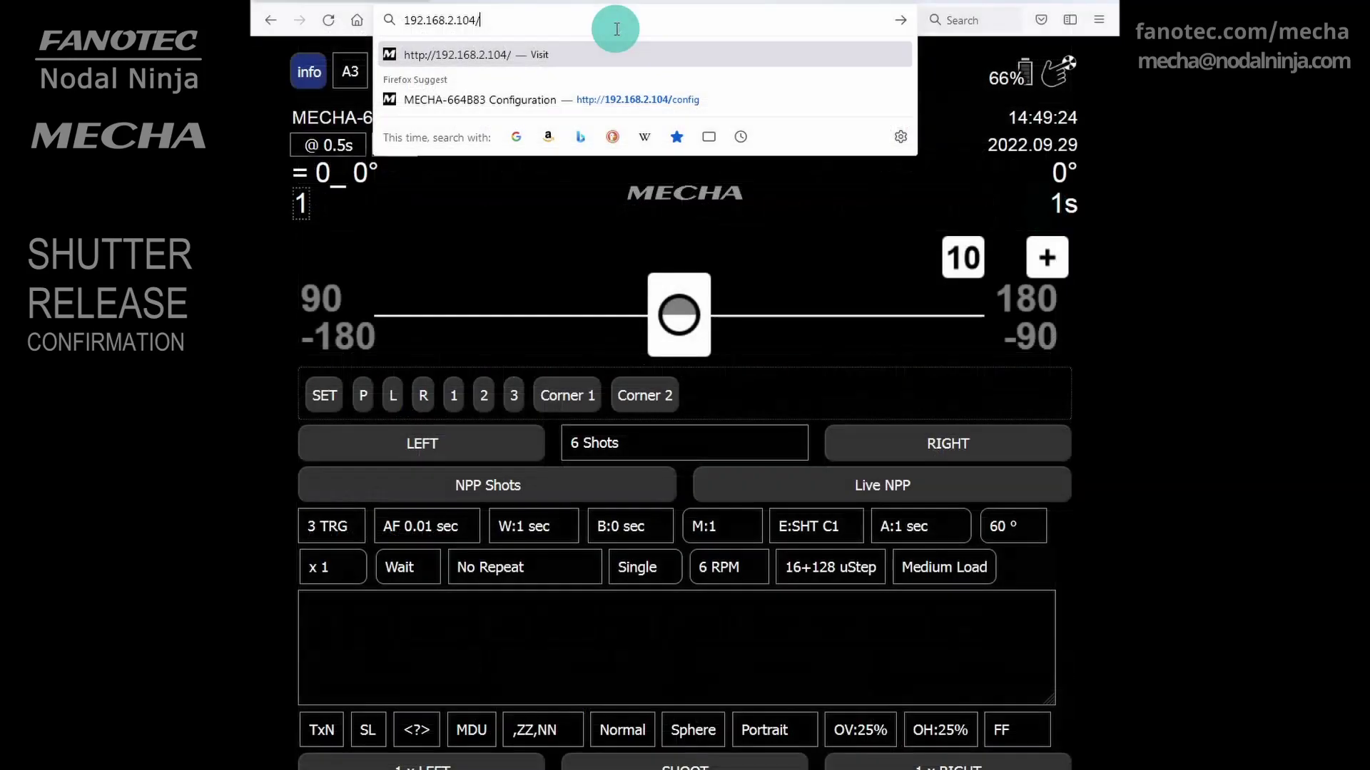
type("config")
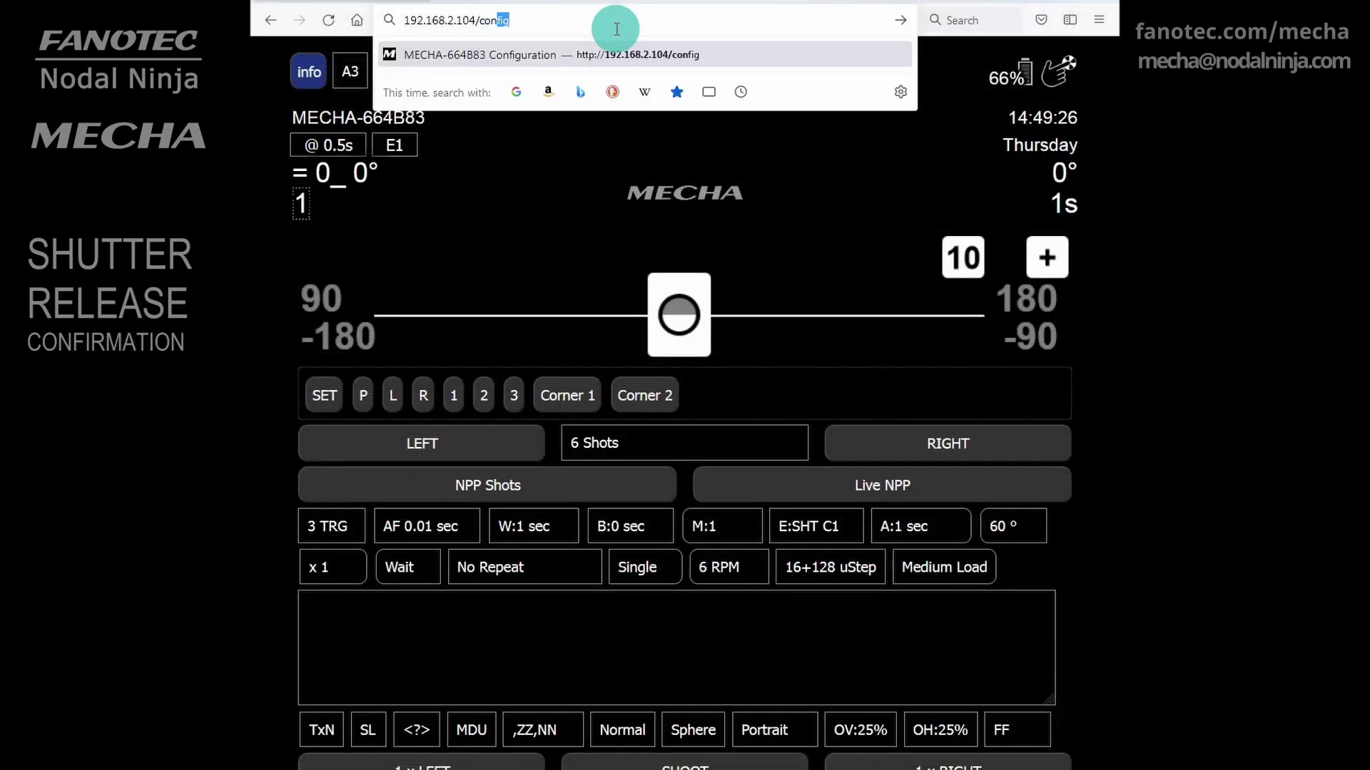
key("Return")
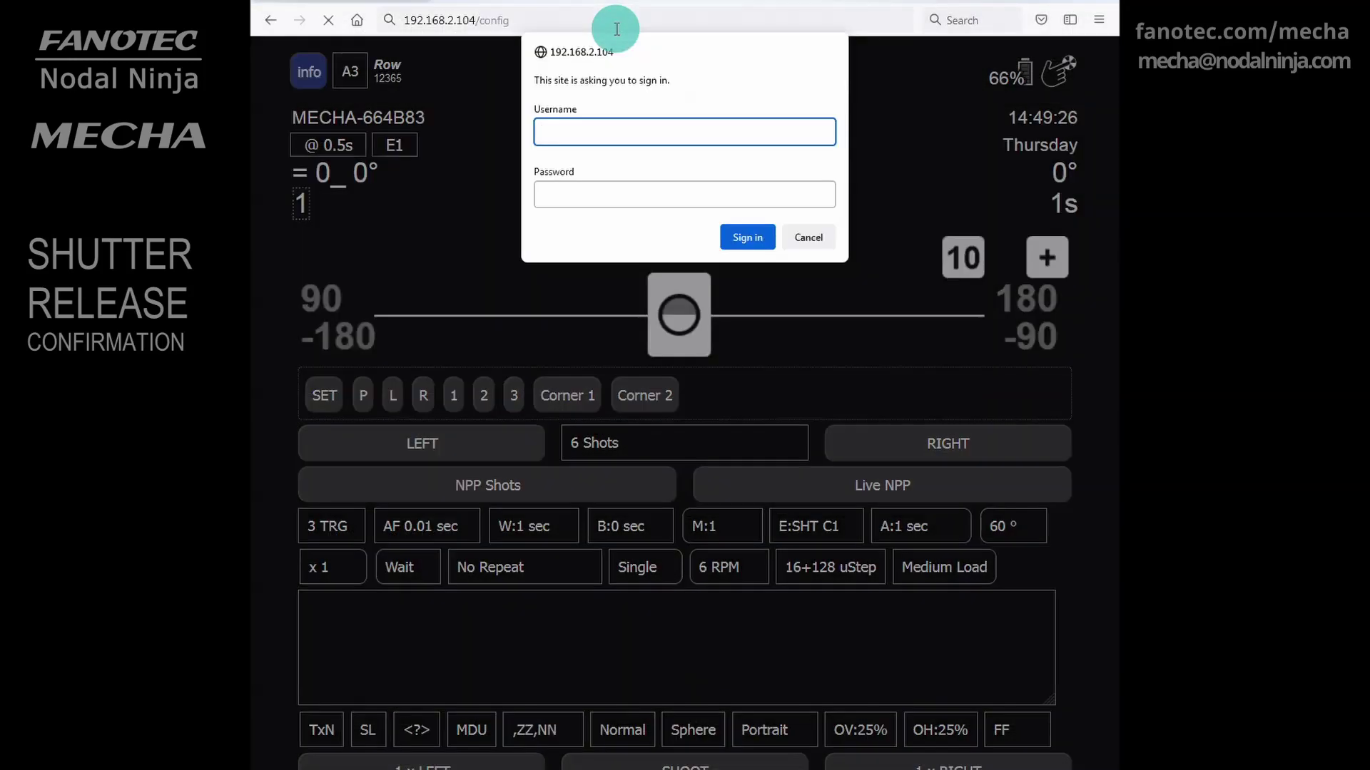
Sign in to the config page with the device's username and password
type("admin")
key("Tab")
type("admin")
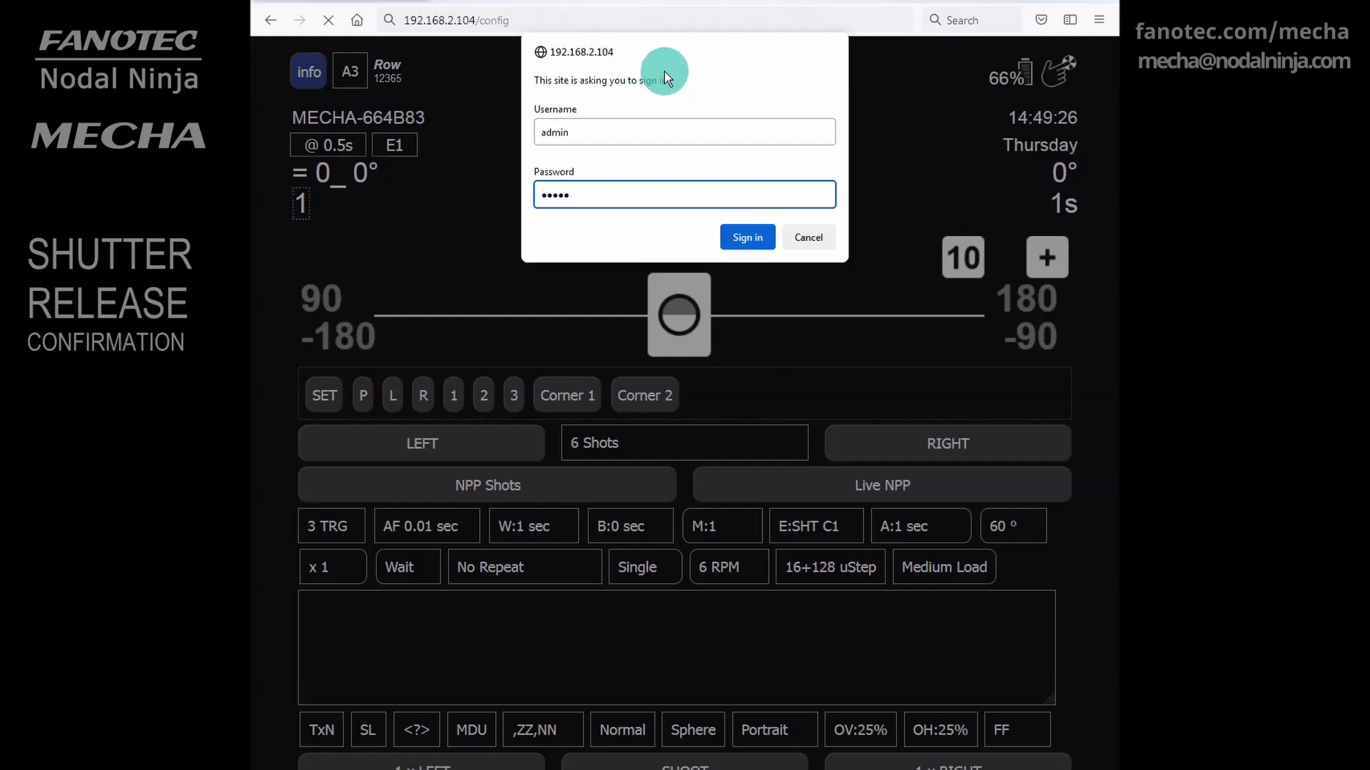
left_click(765, 241)
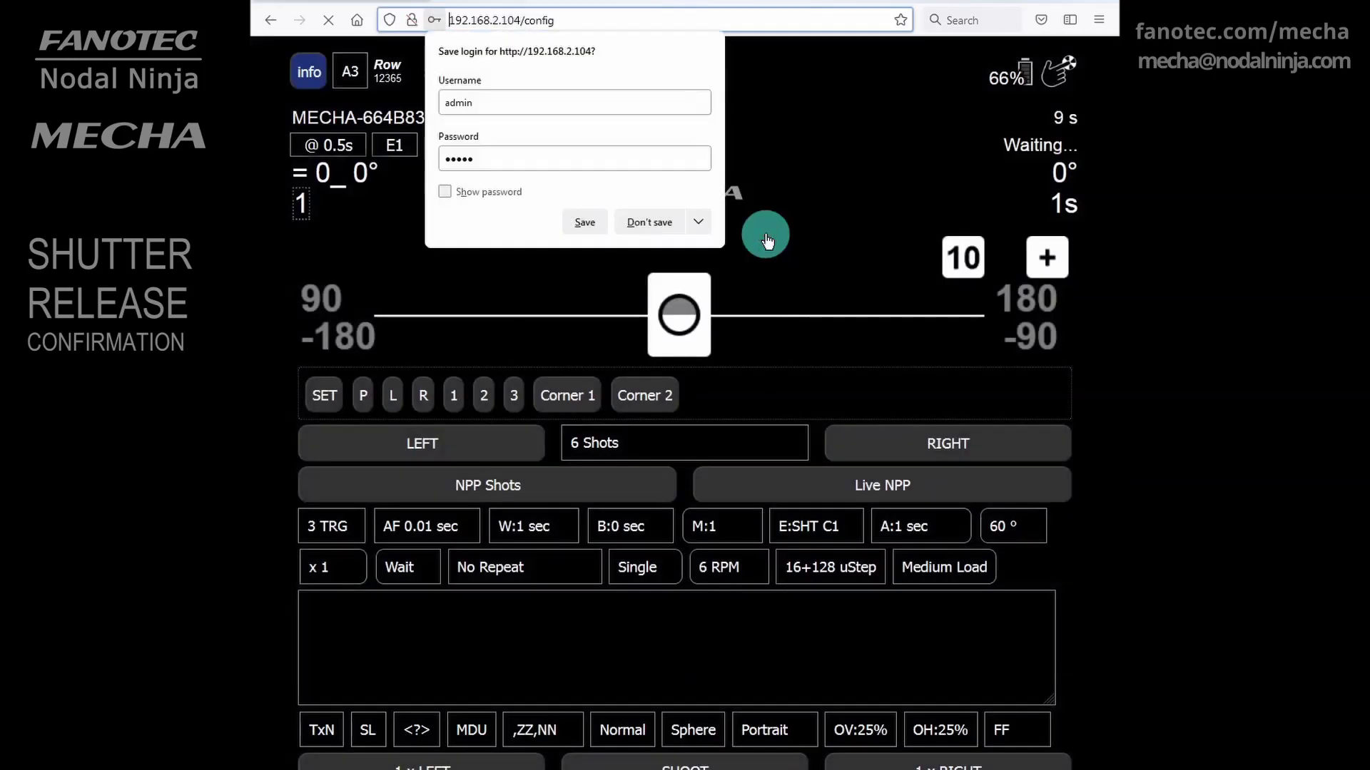
Decline the browser's save-login offer and review the Shutter Confirmation settings with a 30-second timeout
left_click(653, 223)
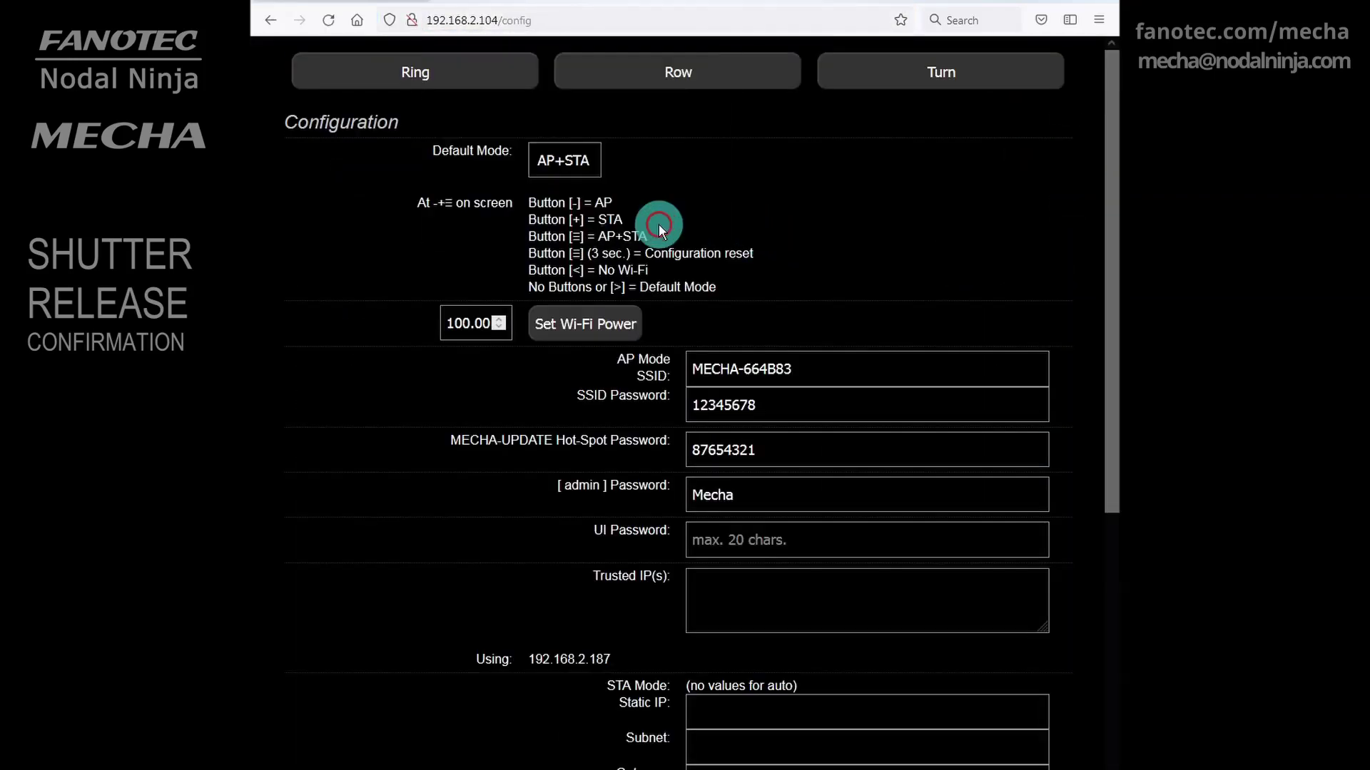
scroll(866, 743, "down", 15)
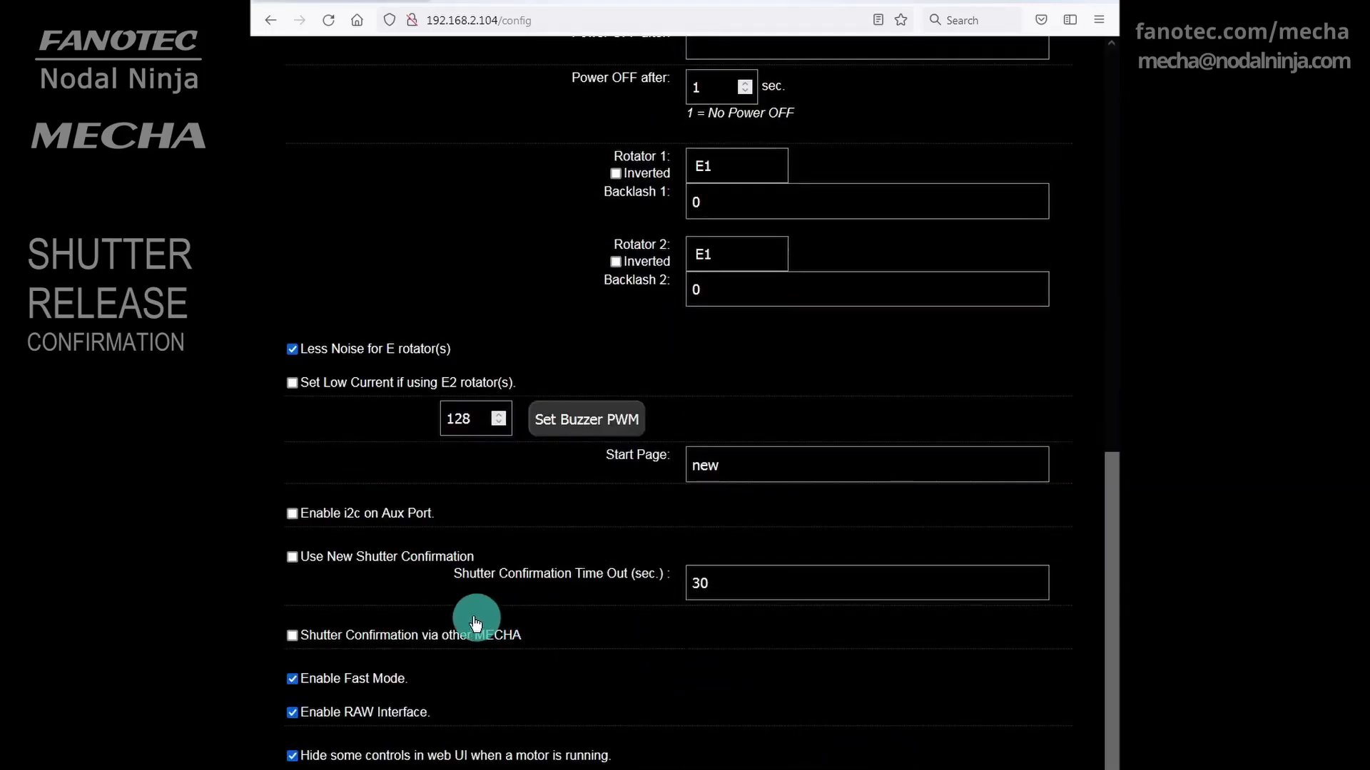
scroll(349, 592, "down", 5)
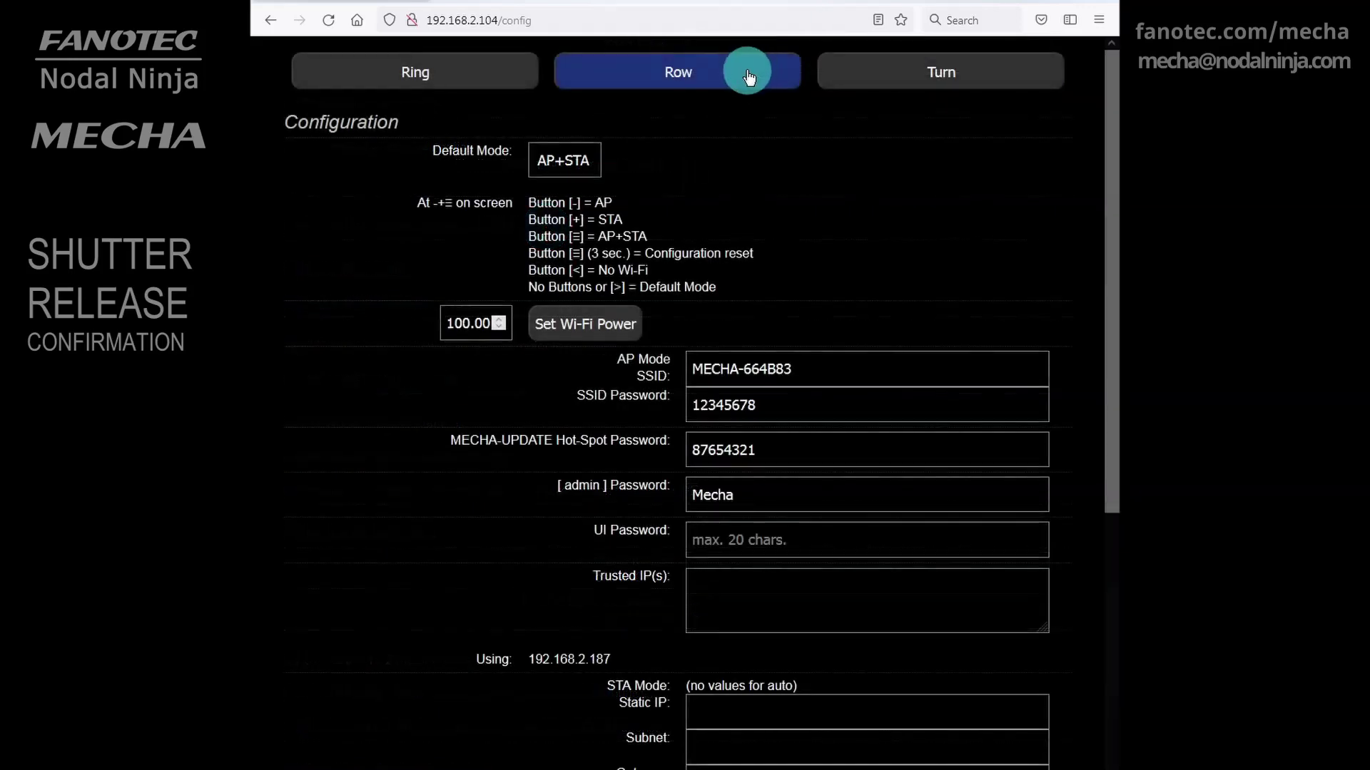
Return to the Row page, where esht_c1_131 is active with 3 TRG and E:SHT C1
left_click(747, 71)
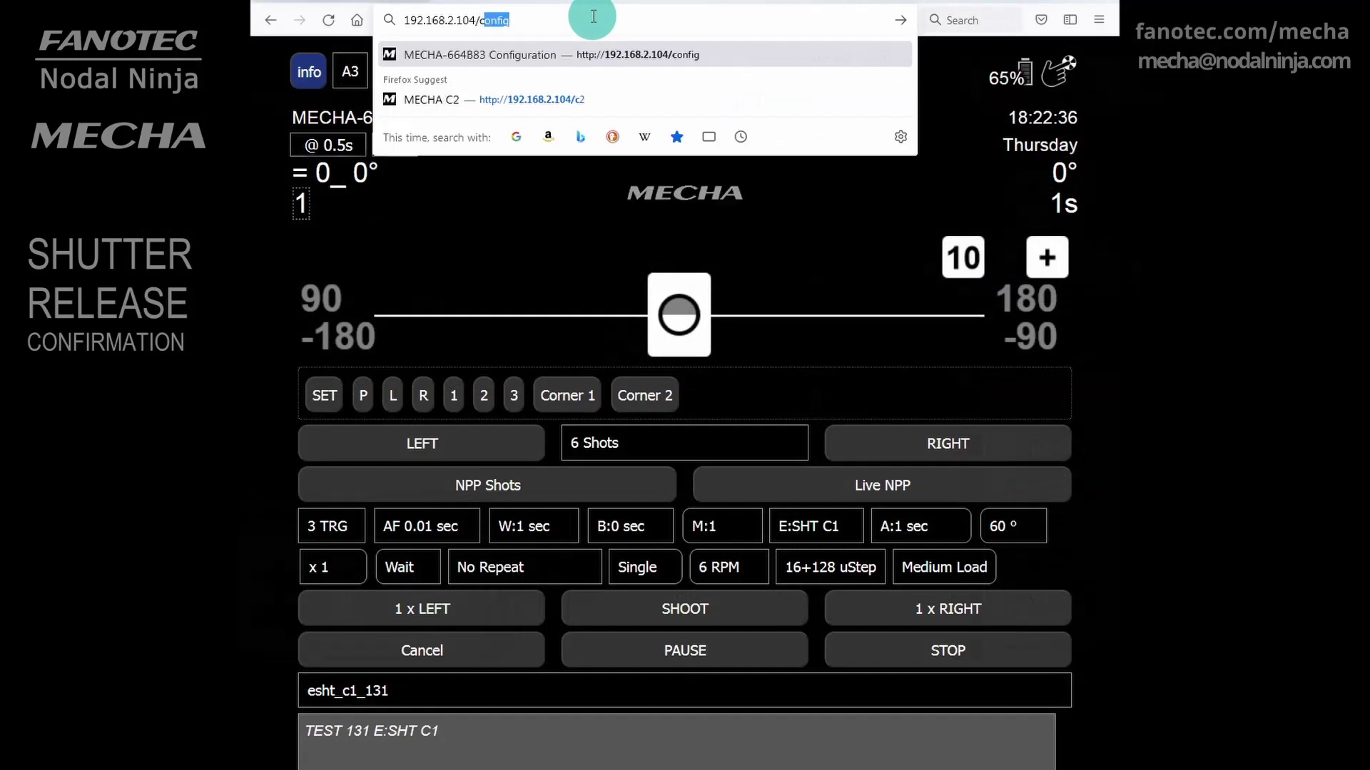
Open the remote keypad page at 192.168.2.104/c2 and advance to item 6, USE NN IR
type("2")
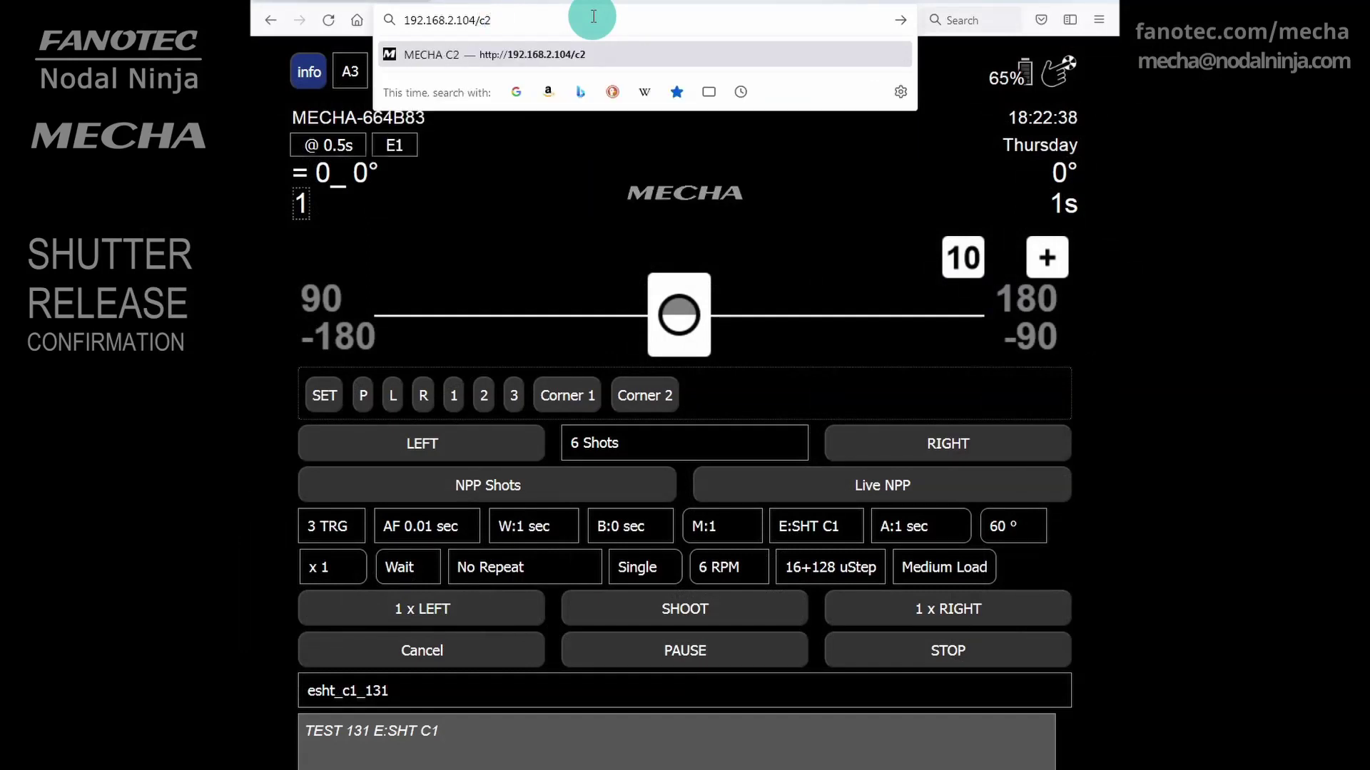
key("Return")
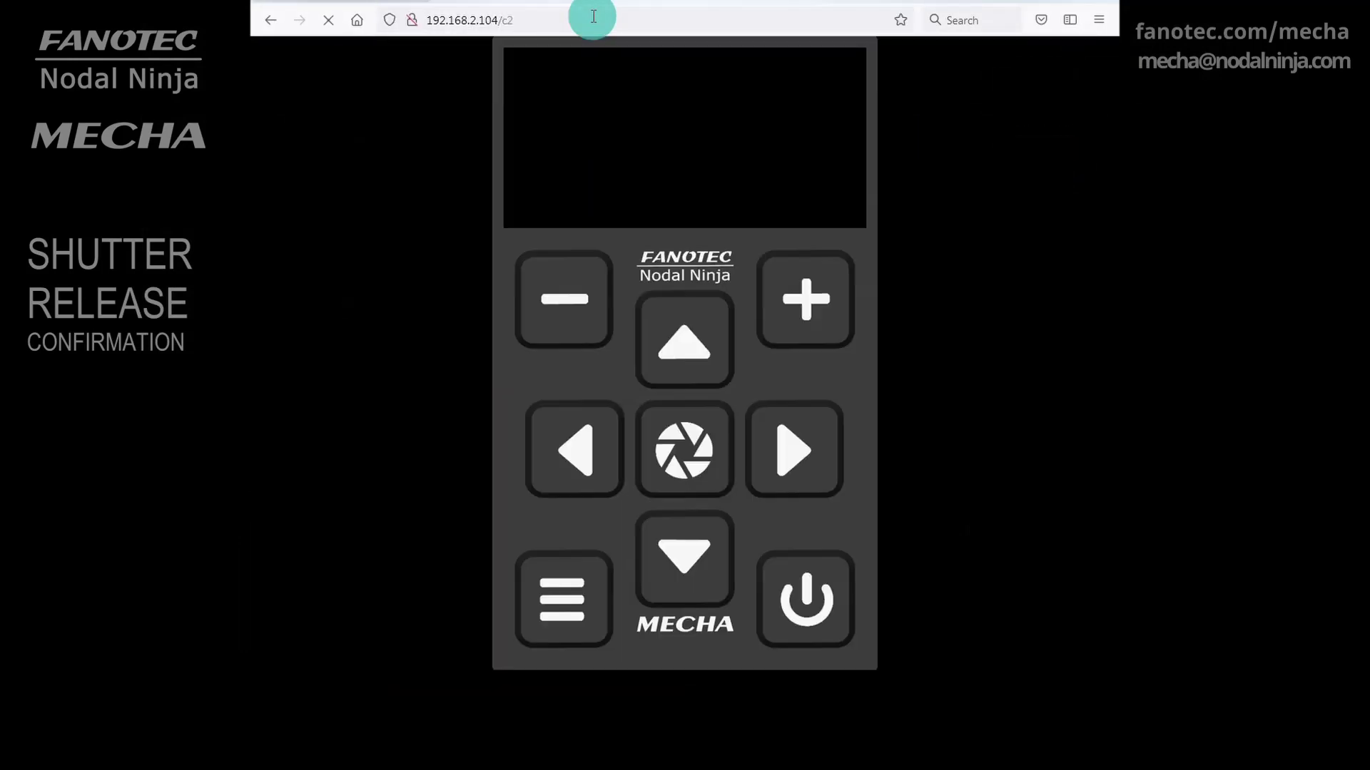
left_click(789, 449)
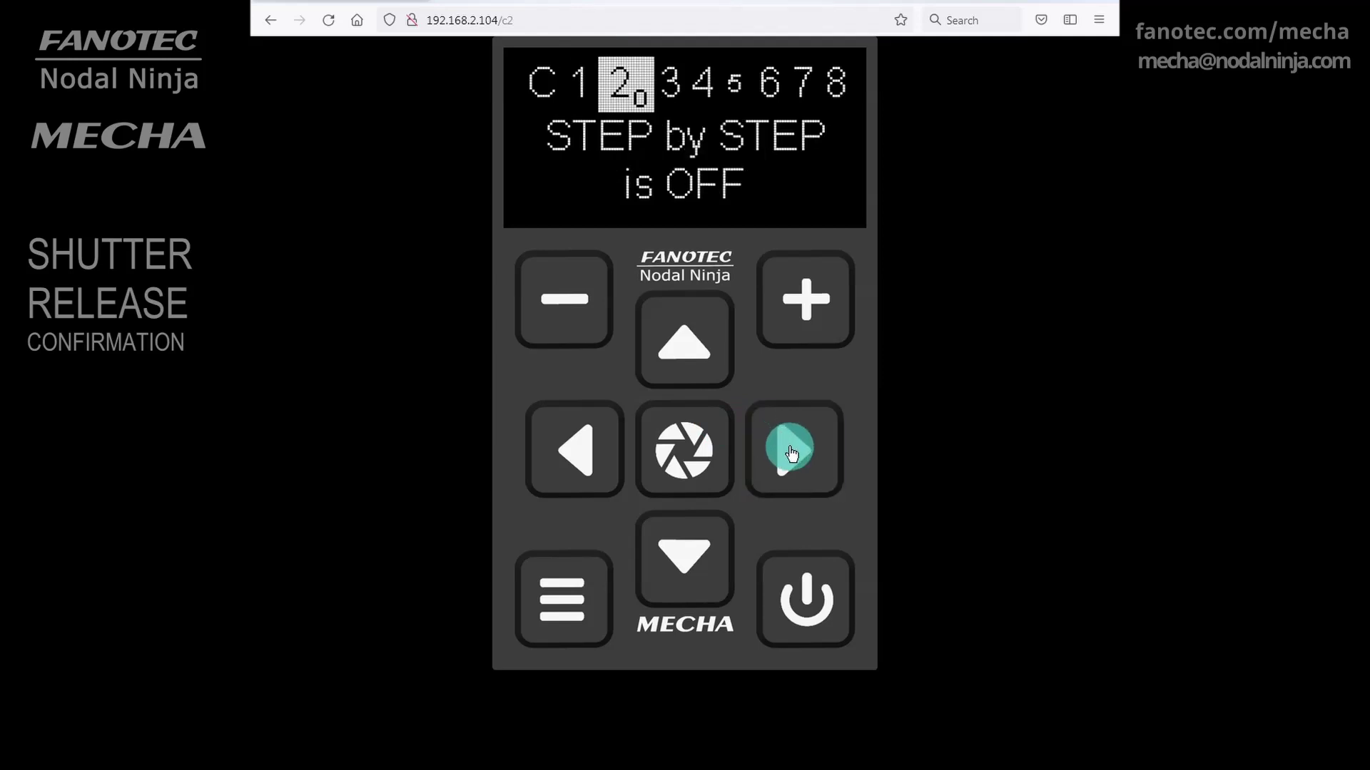
left_click(790, 451)
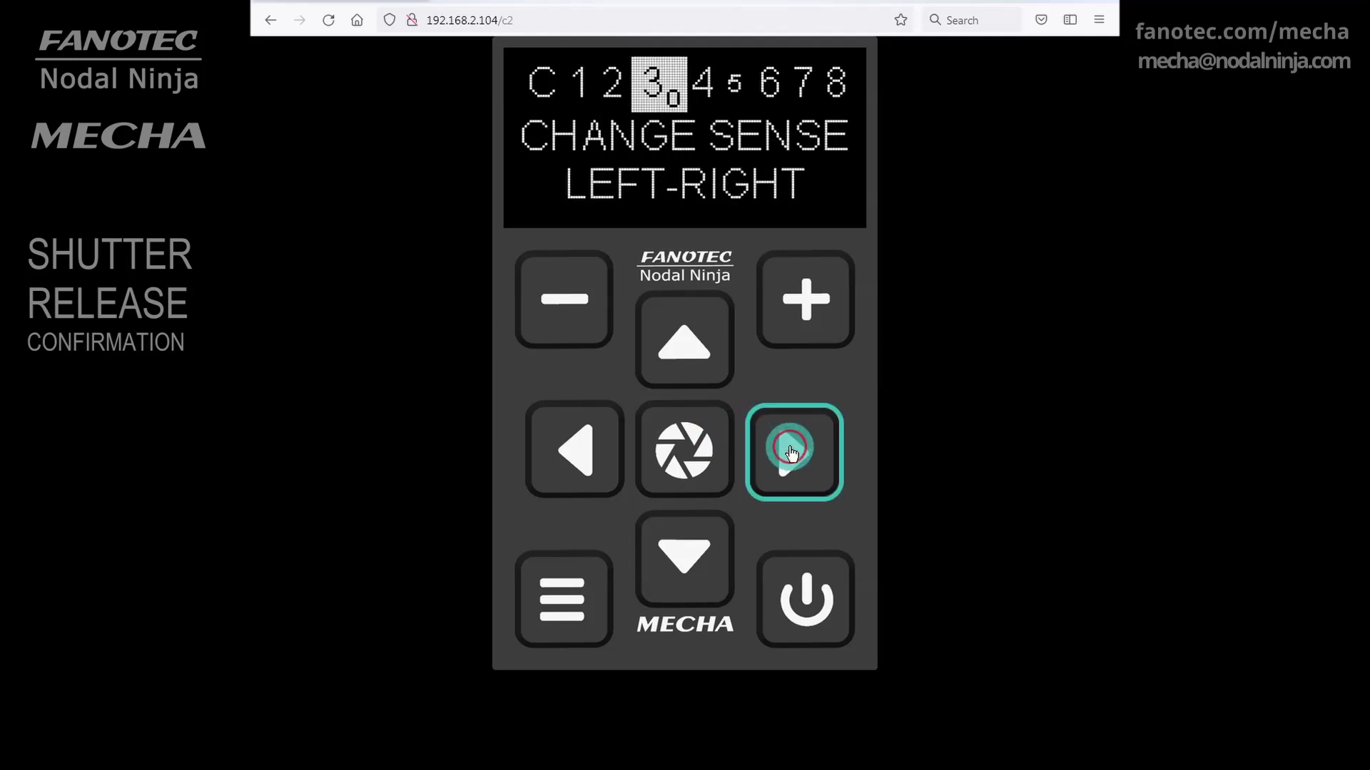
left_click(791, 451)
left_click(790, 451)
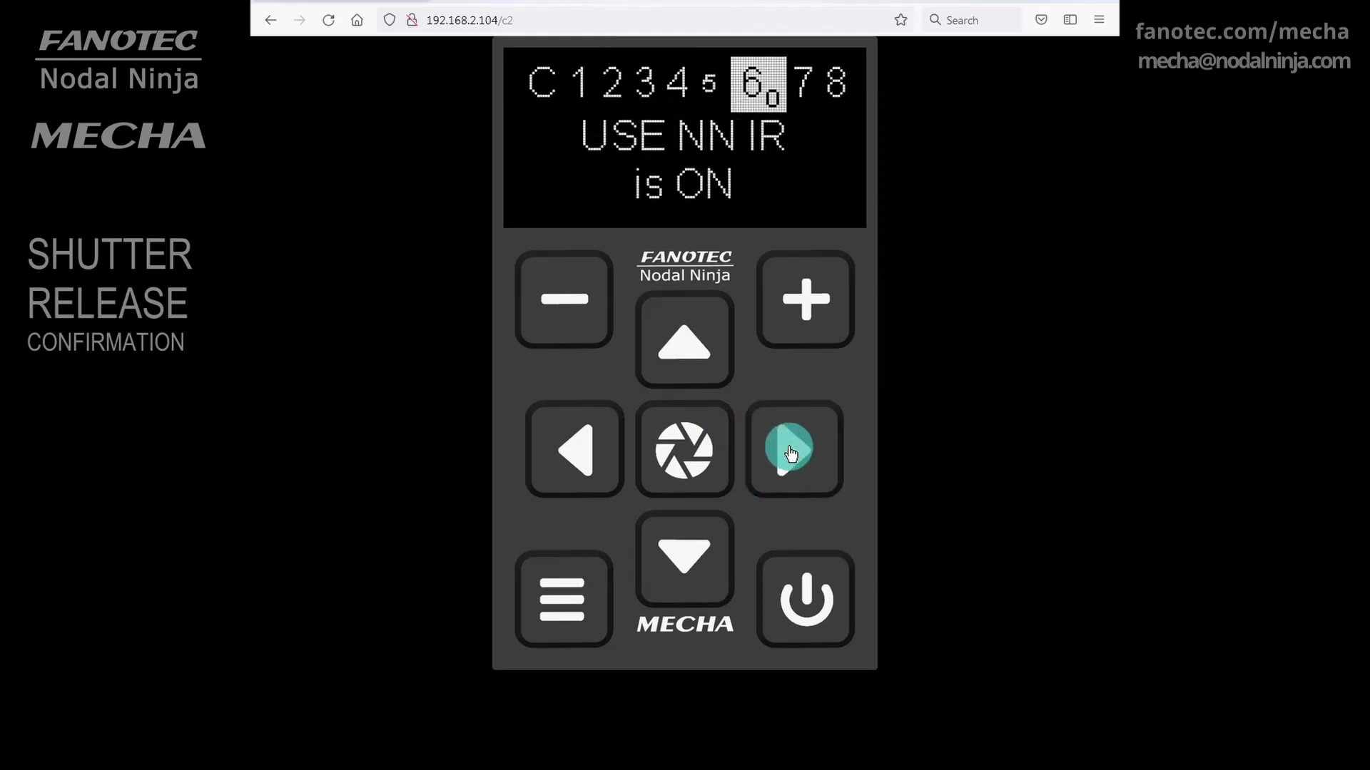
Step down to sub-item 6_5 Shutter CONF. TEST and fire the shutter confirmation test
left_click(686, 560)
left_click(686, 560)
left_click(686, 560)
left_click(686, 560)
left_click(687, 564)
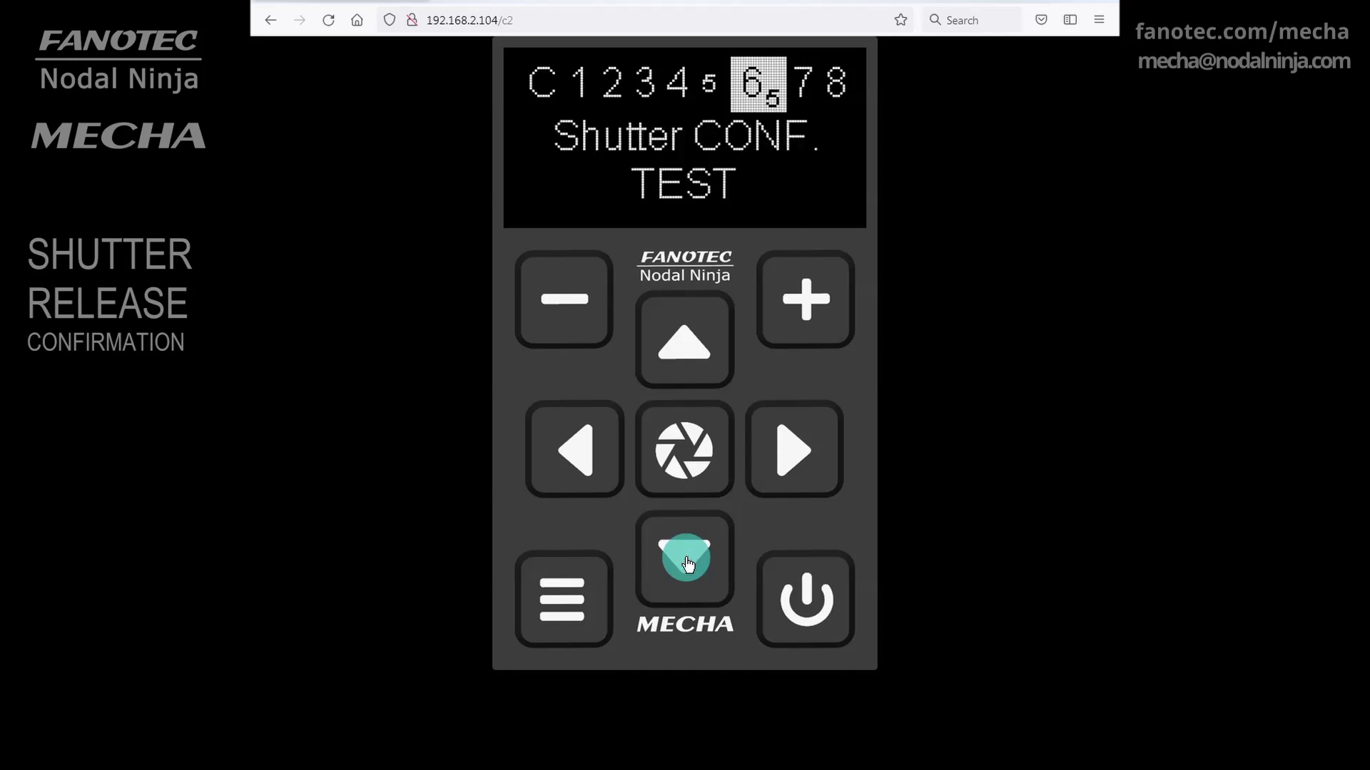
left_click(683, 460)
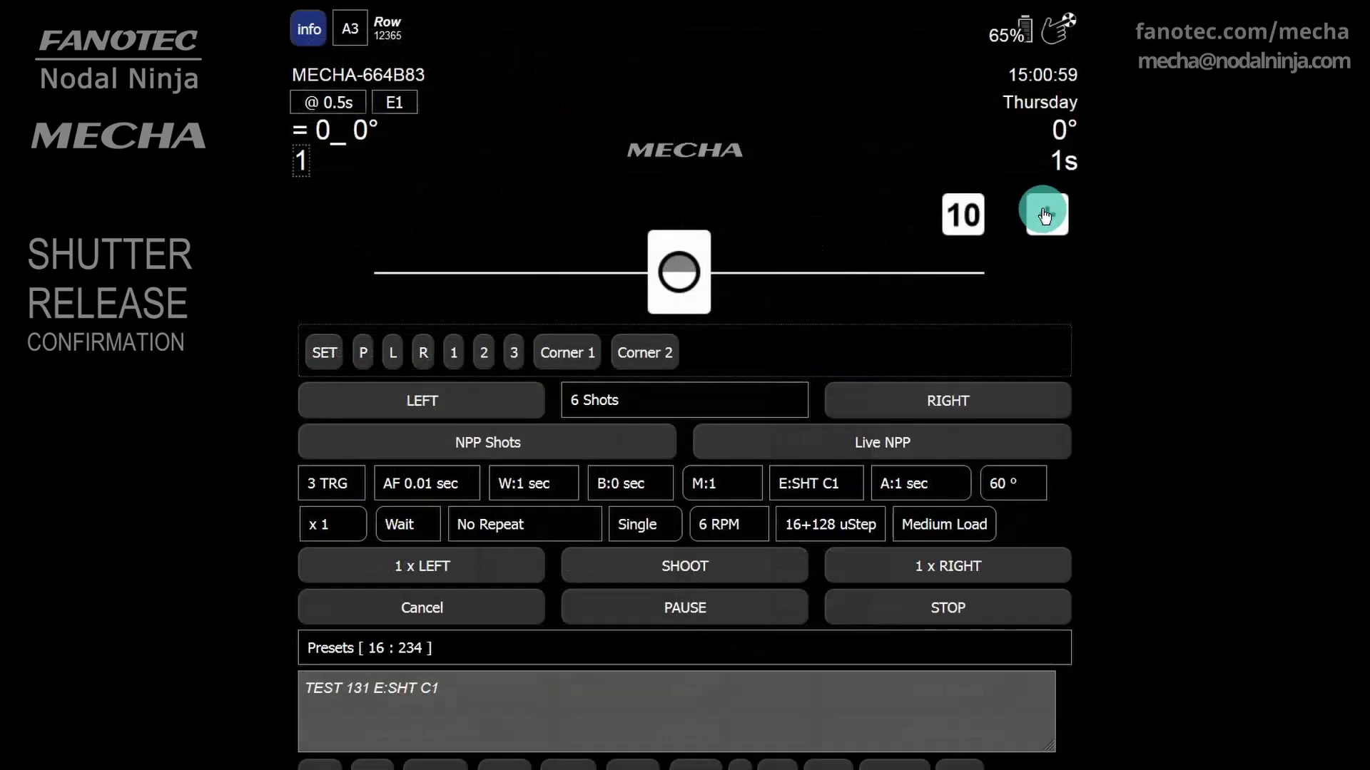
Enlarge the Row page's position canvas beside the MECHA model preview
left_click(1043, 214)
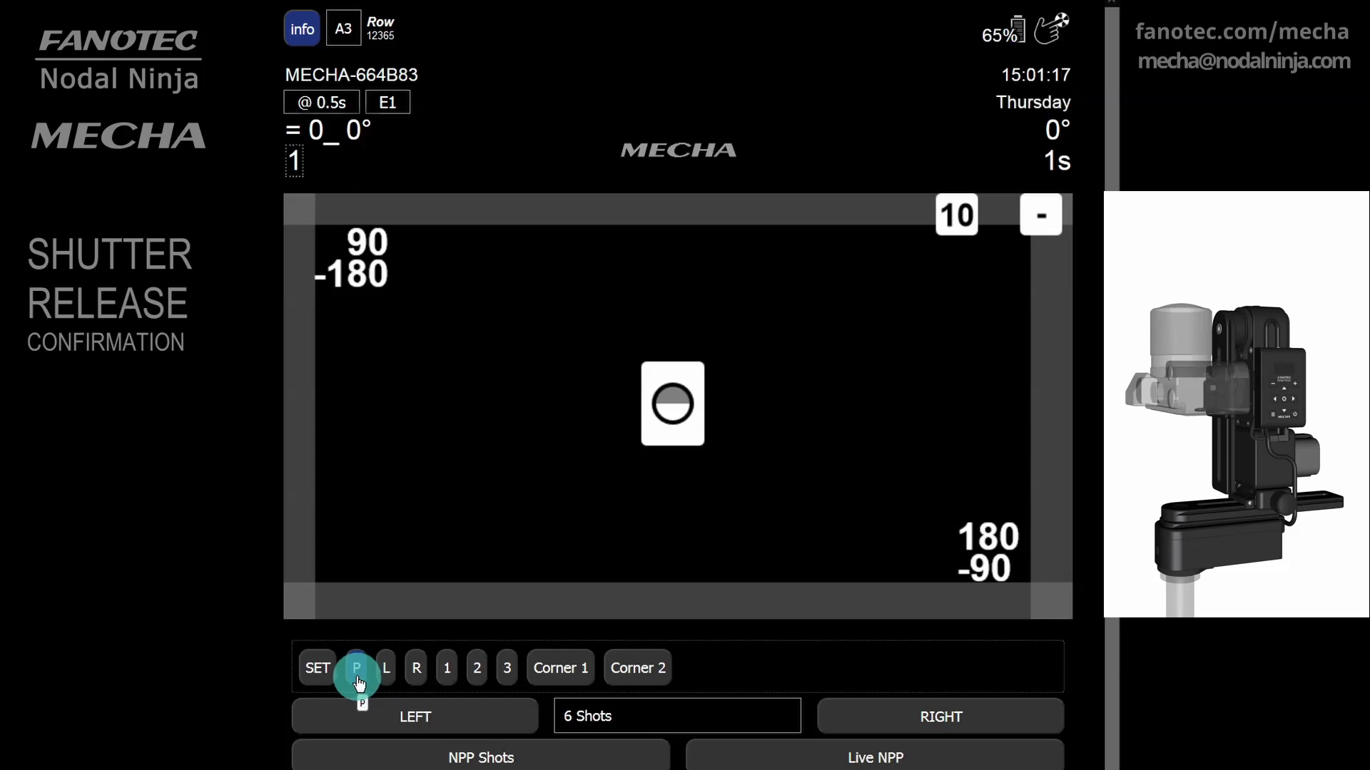
Park the head at 90°, switch the position buttons to GO, and return it to level 0°
left_click(359, 681)
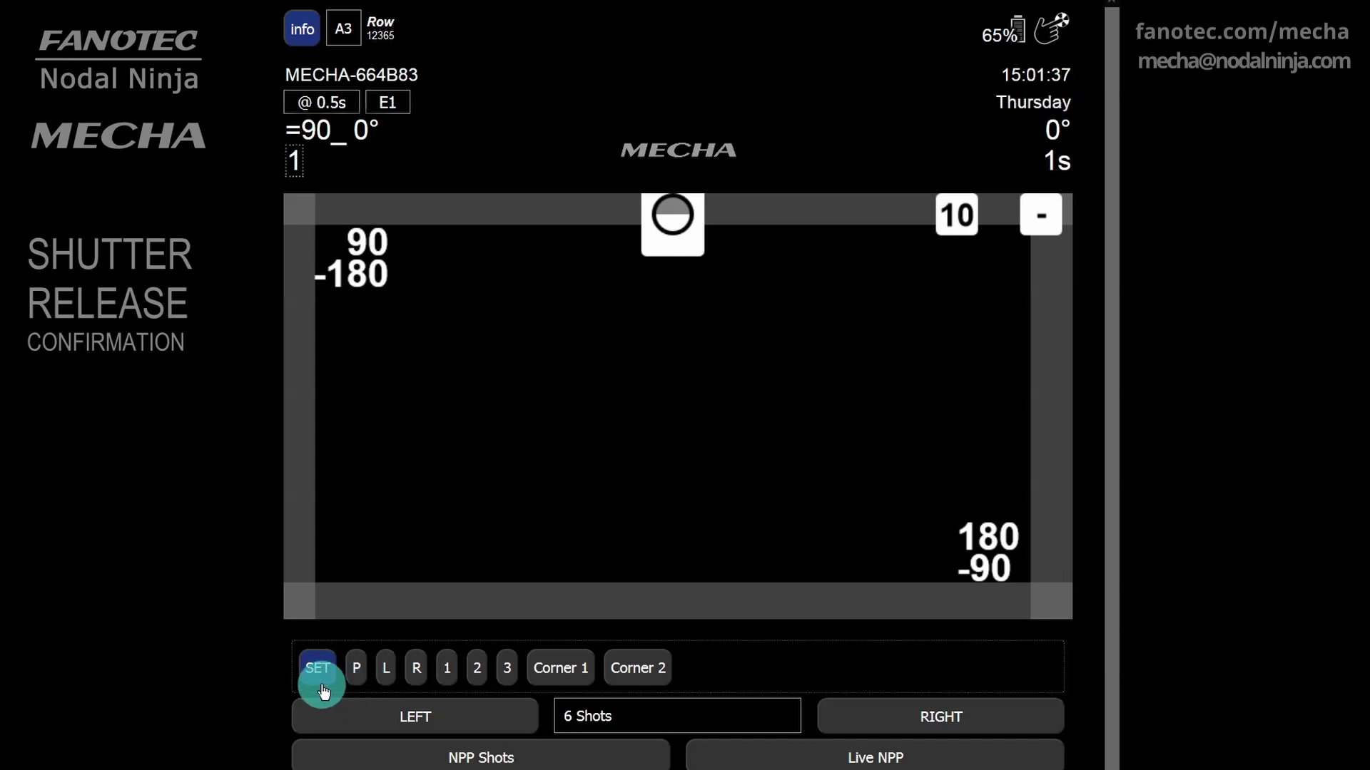
left_click(315, 671)
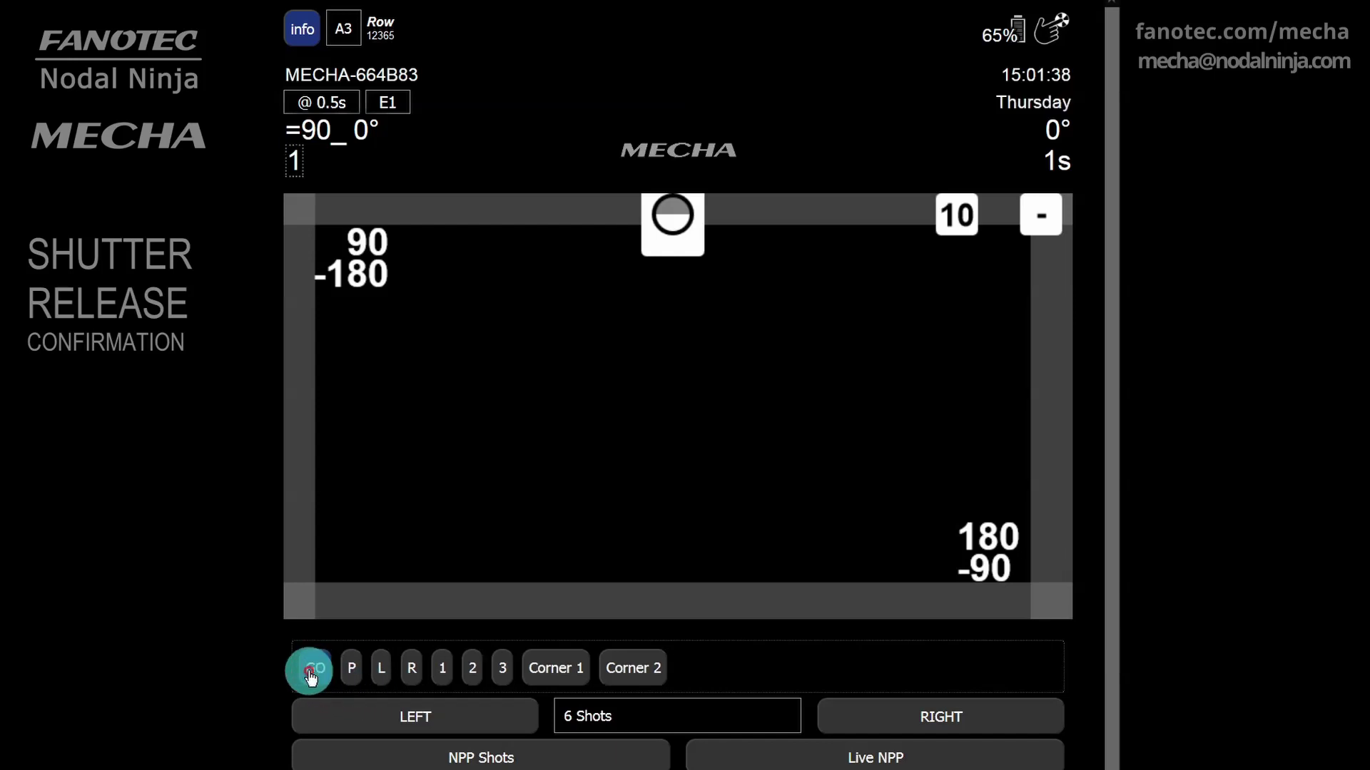
left_click(381, 671)
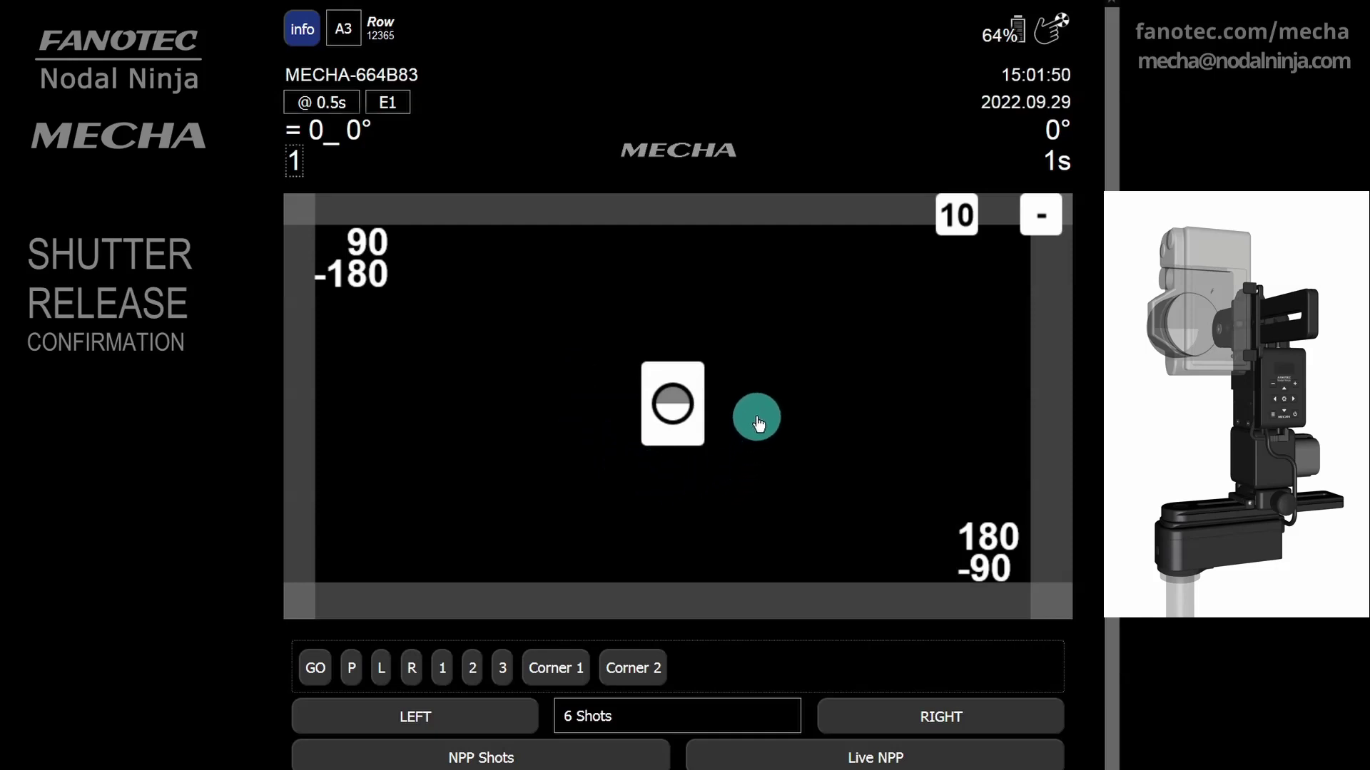
scroll(757, 423, "down", 5)
Load and save preset esht_c_131 (1 TRG, E:SHT C.), then start the six-shot row rightward
left_click(385, 582)
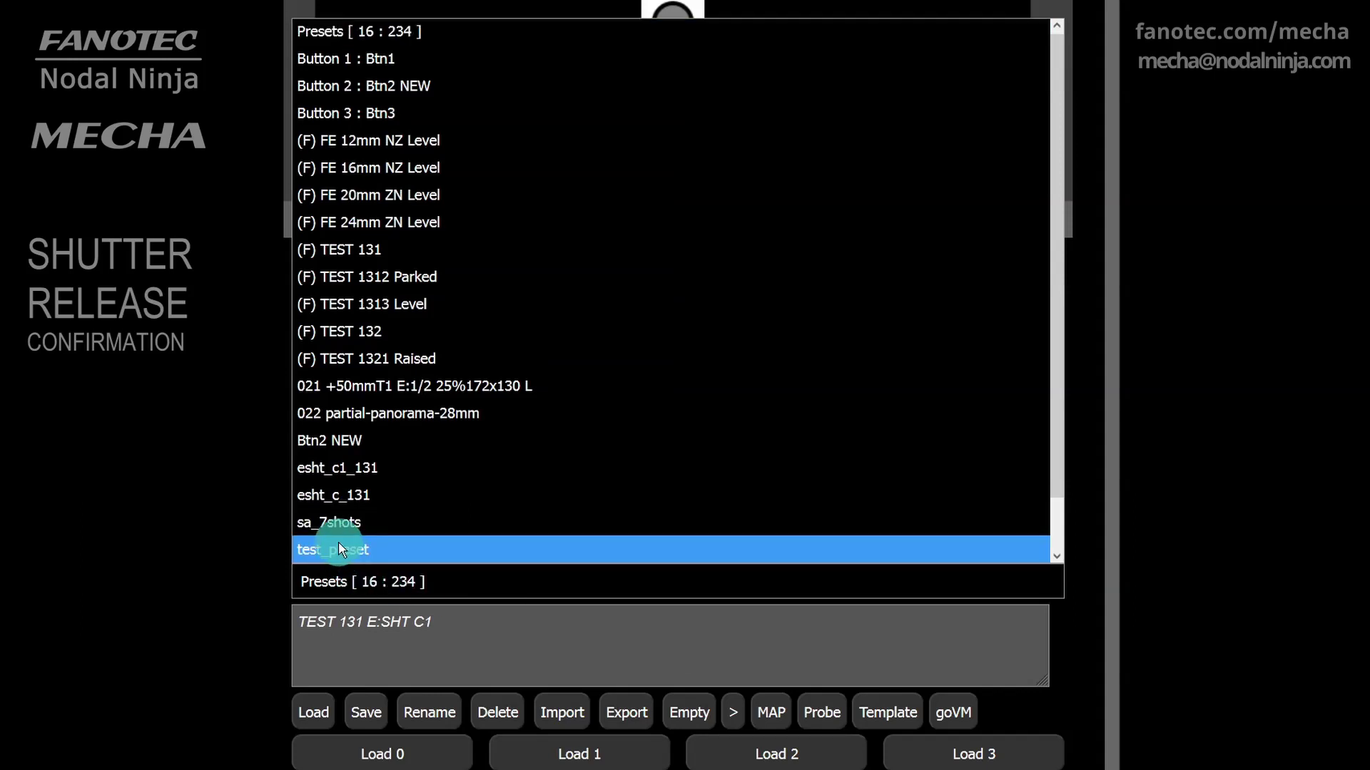
left_click(335, 500)
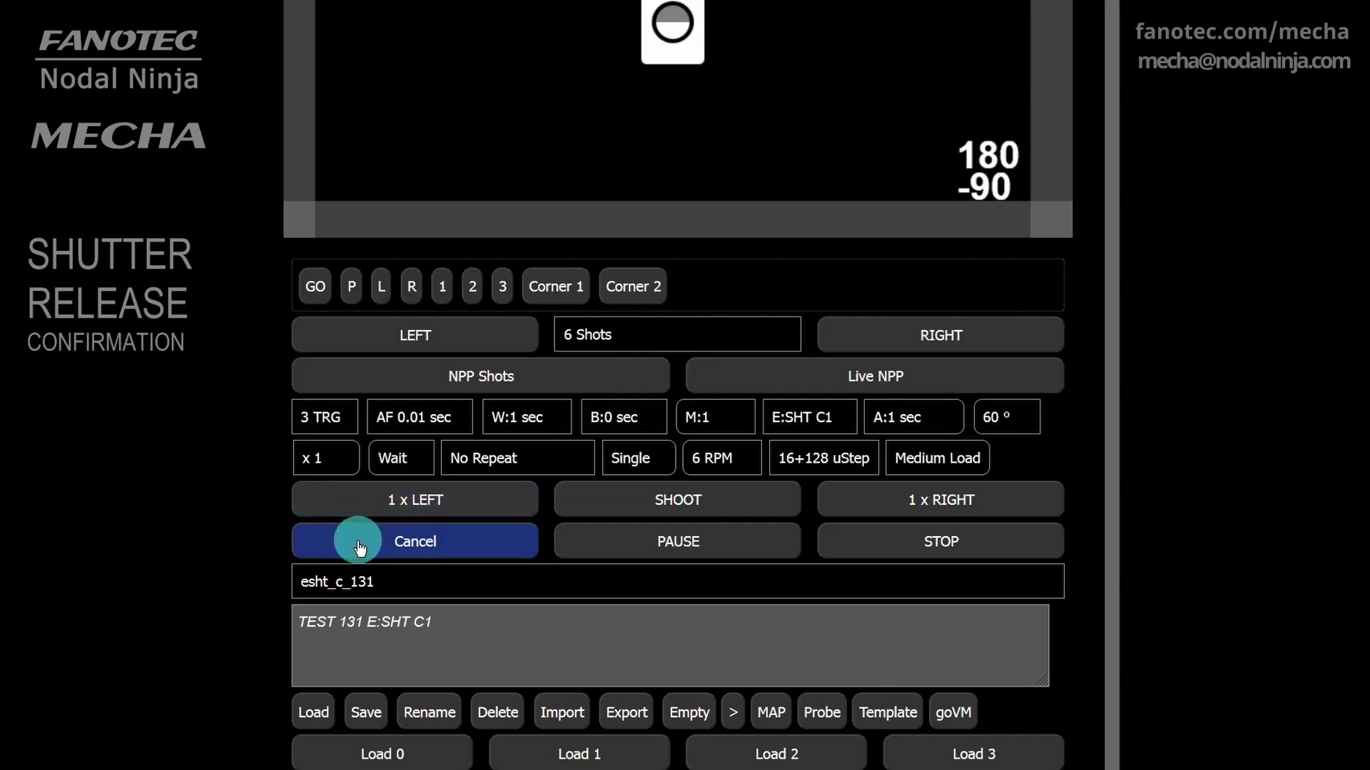
left_click(315, 716)
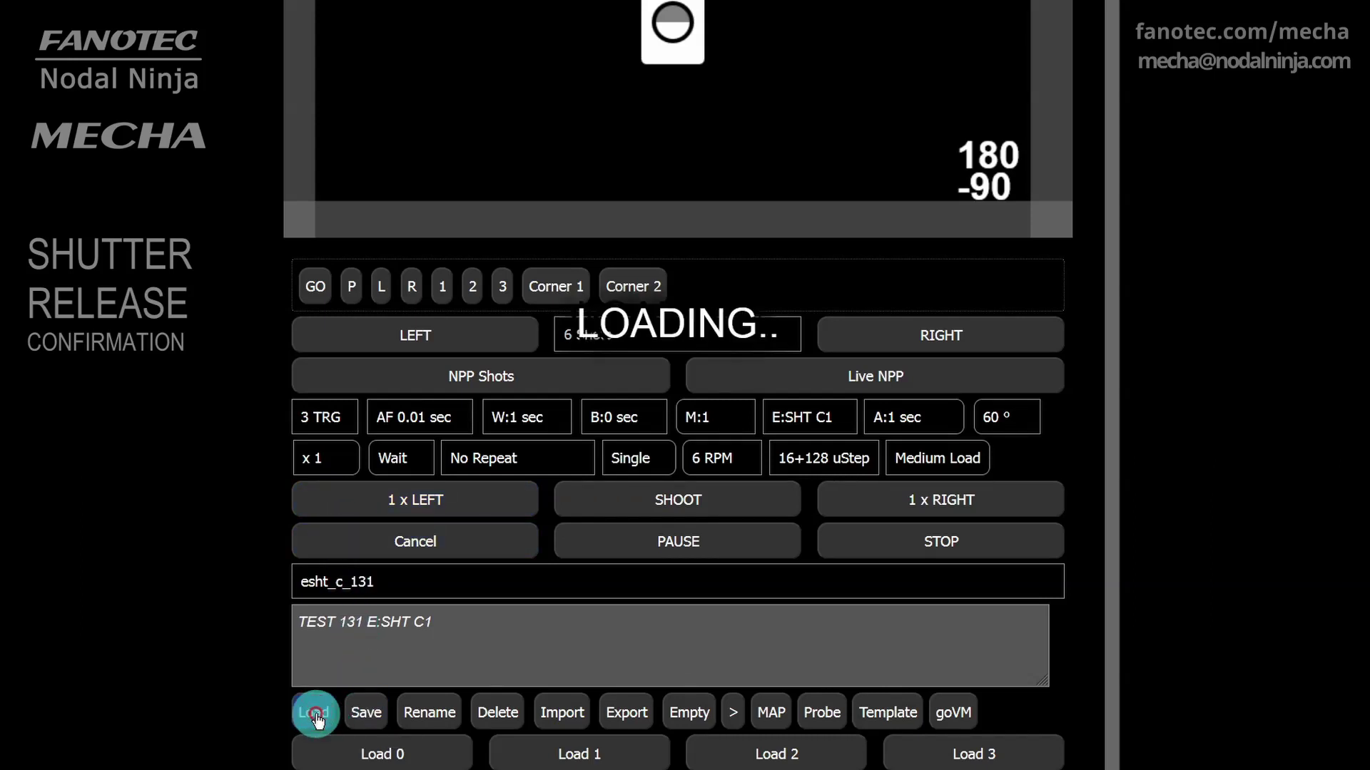
left_click(382, 709)
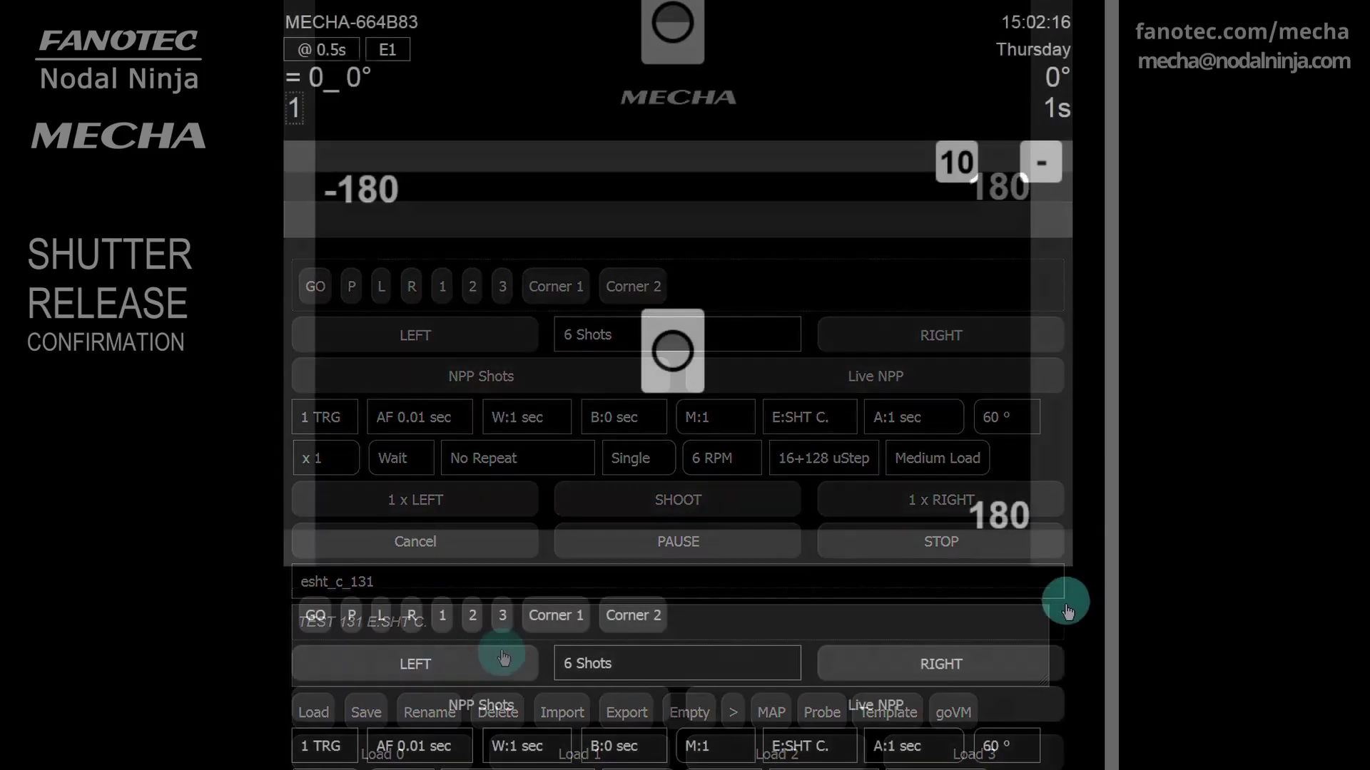
left_click(991, 665)
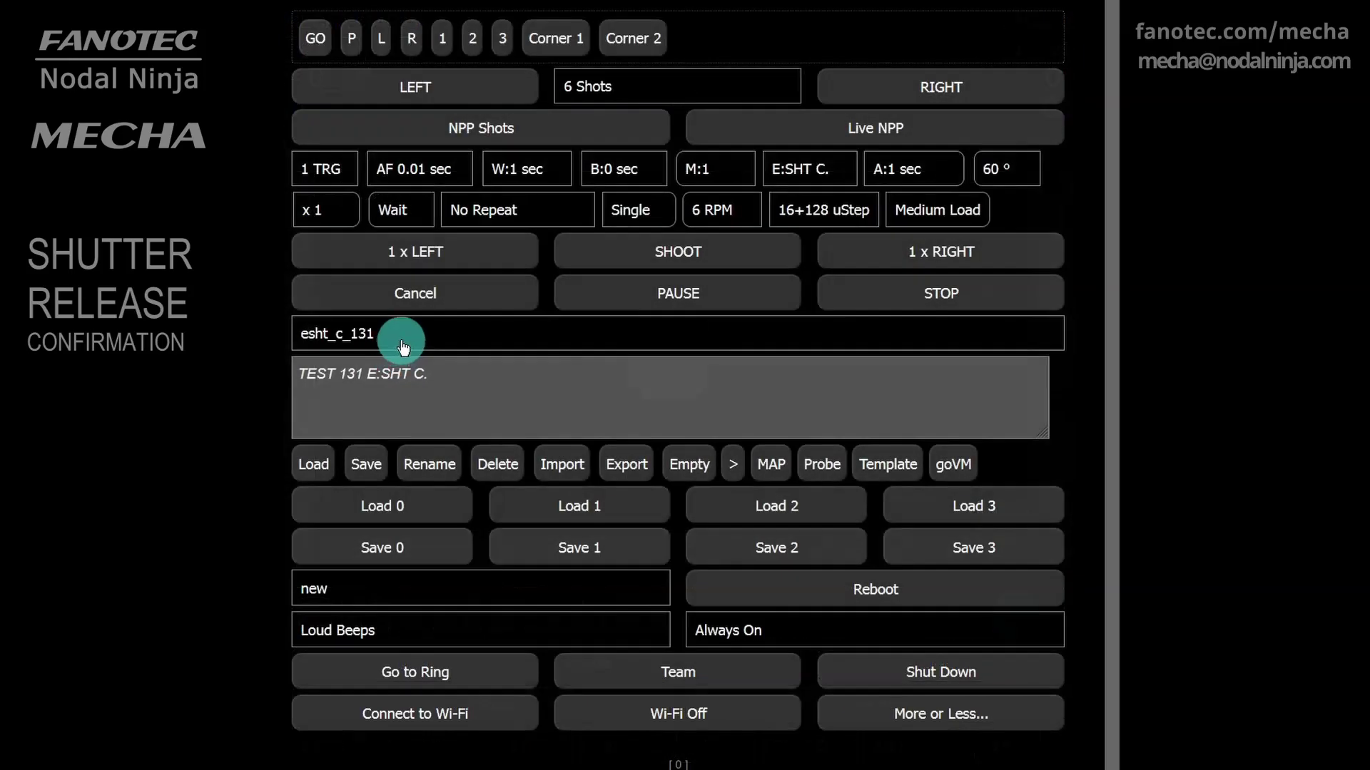
Load the esht_c1_131 preset onto the head in place of esht_c_131
left_click(403, 345)
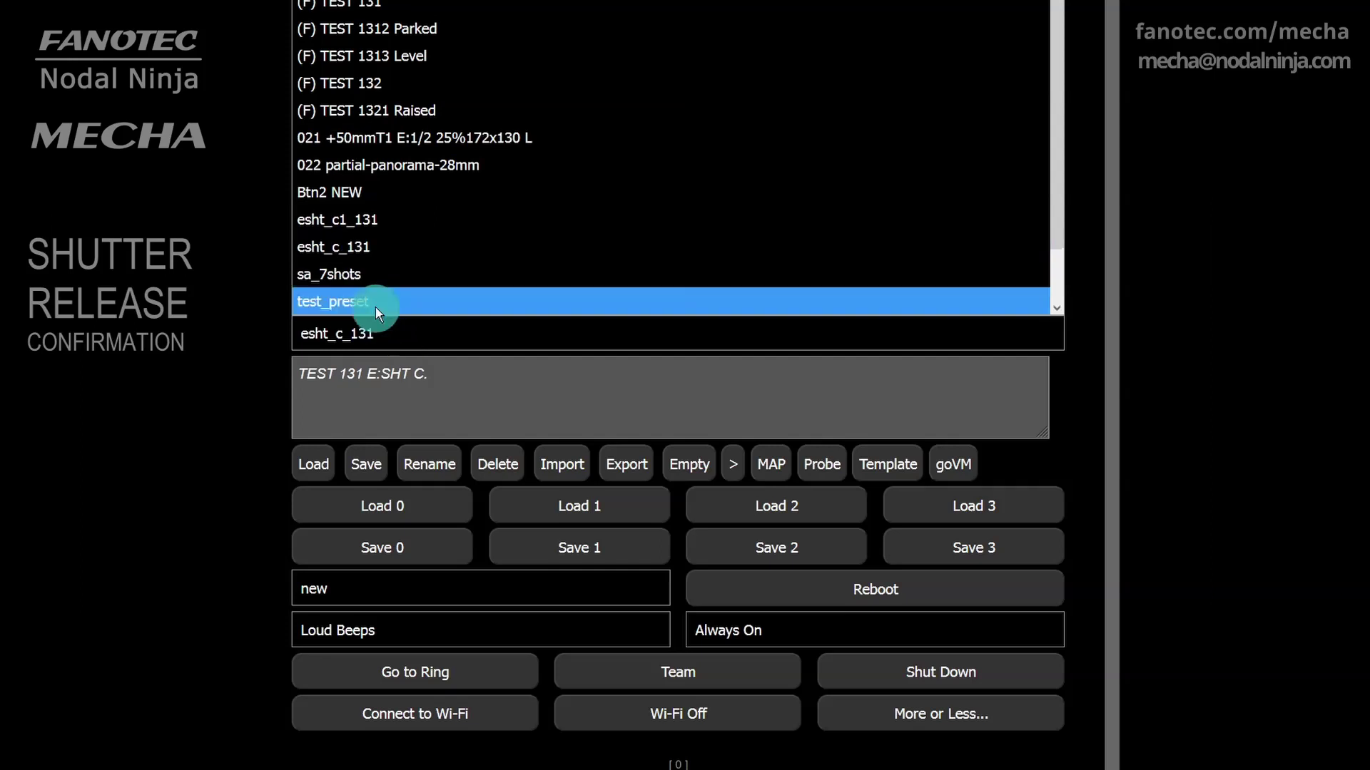
left_click(371, 221)
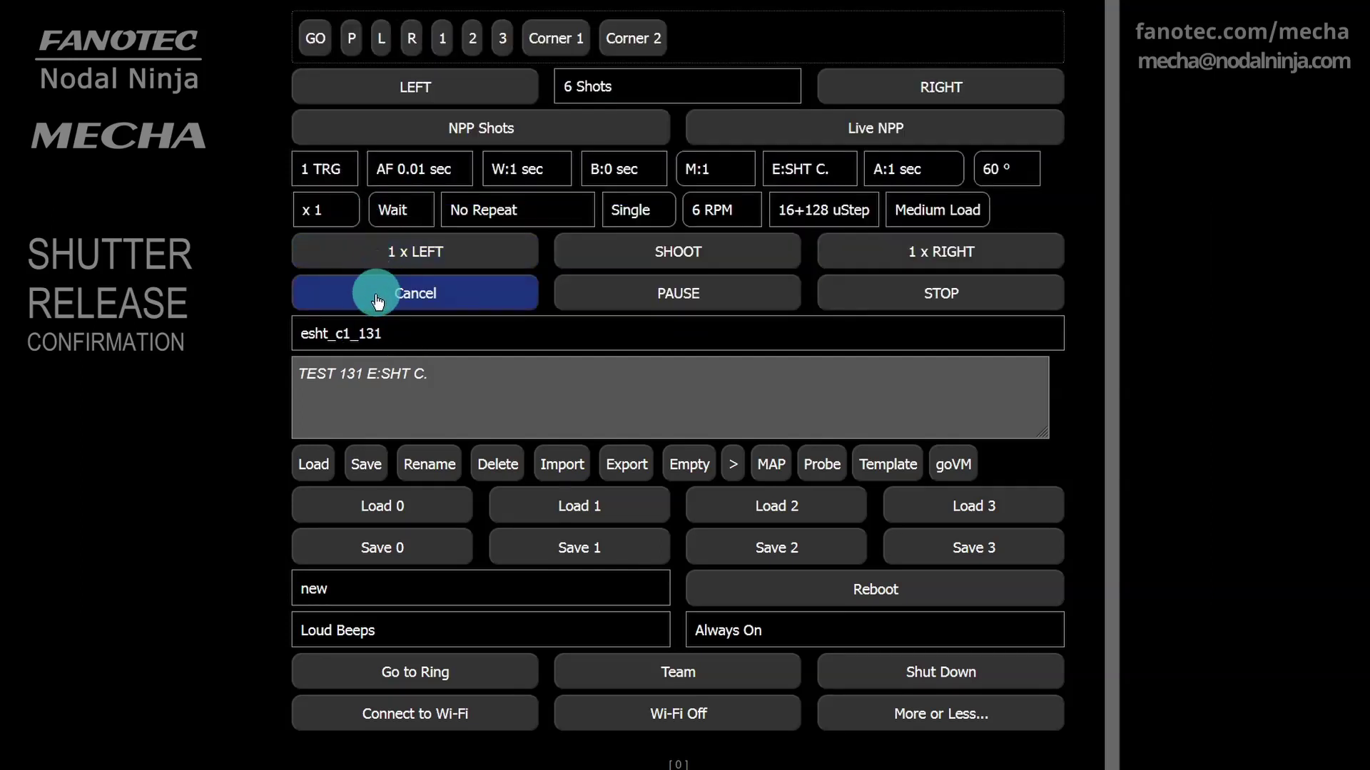
left_click(313, 468)
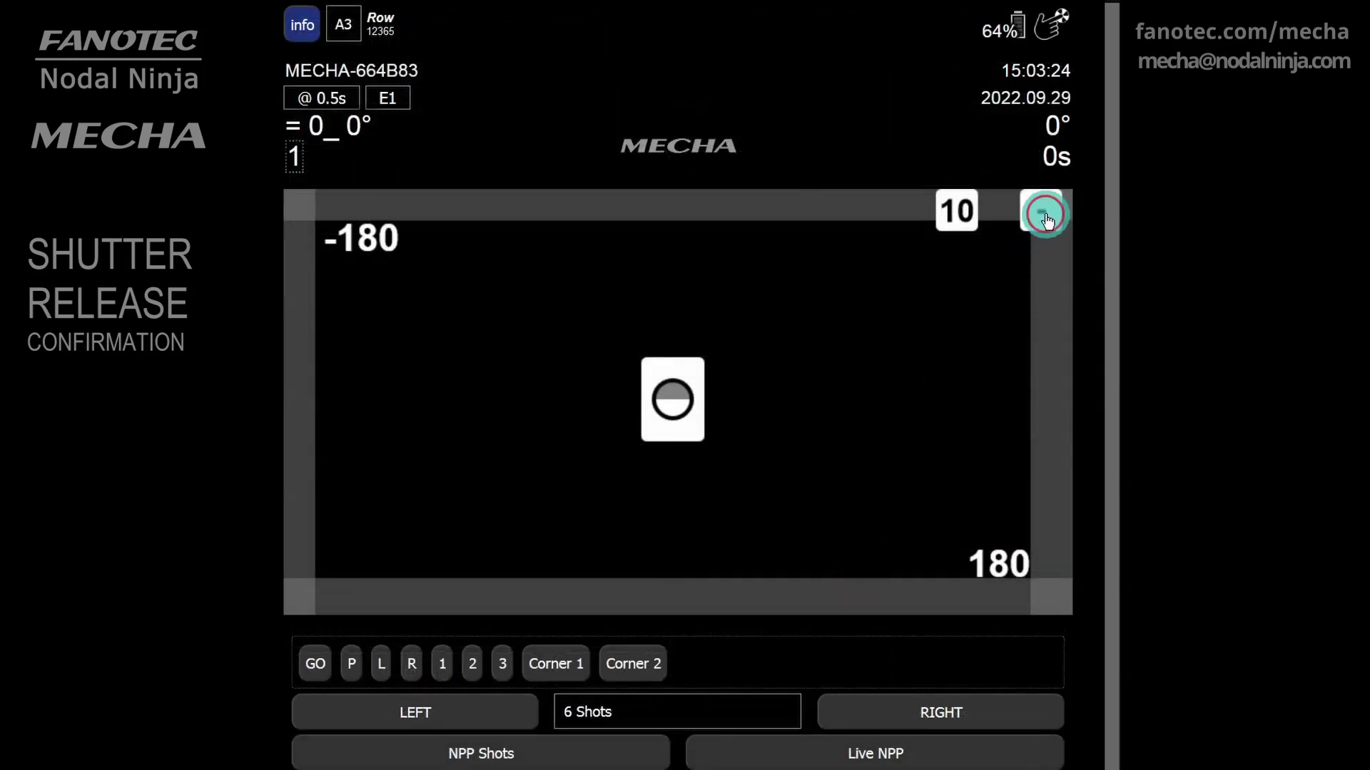
Collapse the info panel to the compact view showing esht_c1_131 with 3 TRG, E:SHT C1
left_click(1049, 235)
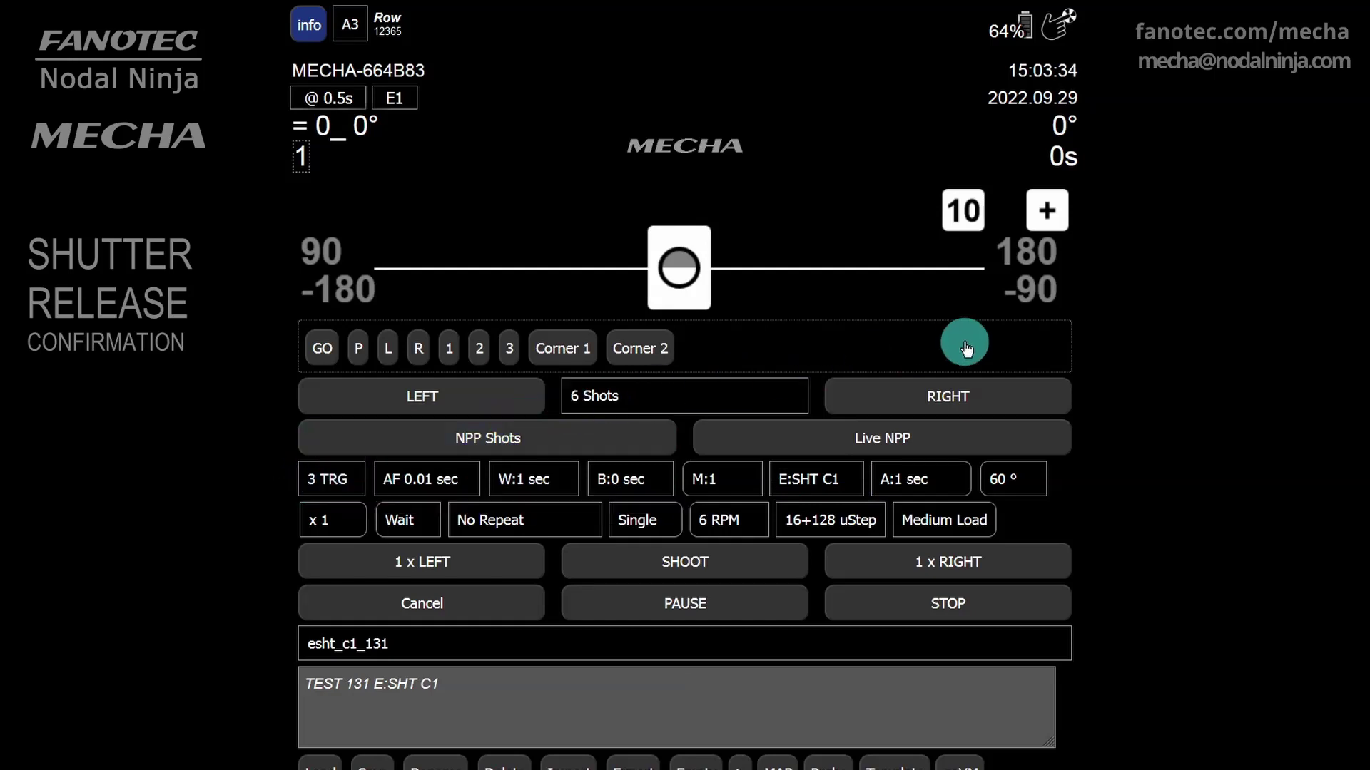
Run the 6-shot rightward rotation with the three-trigger E:SHT C1 settings until it finishes
left_click(1004, 400)
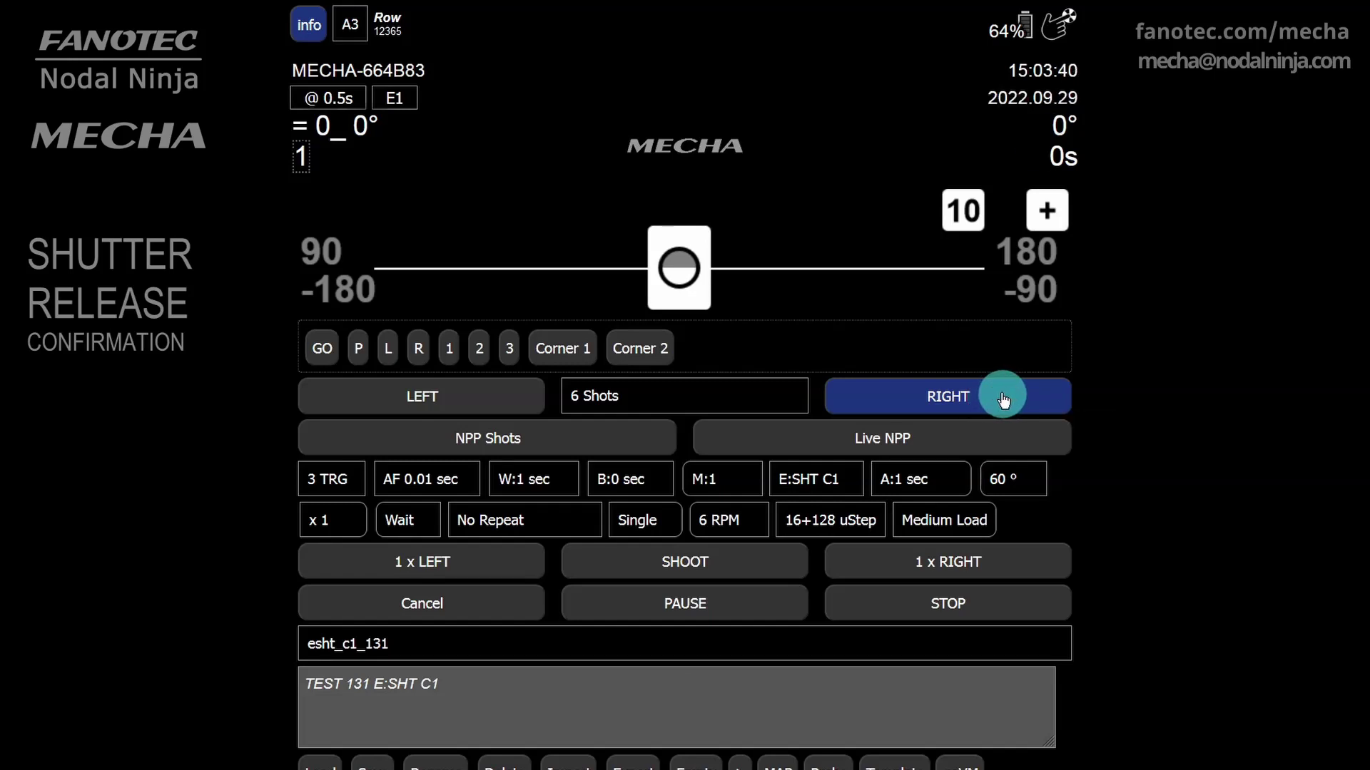